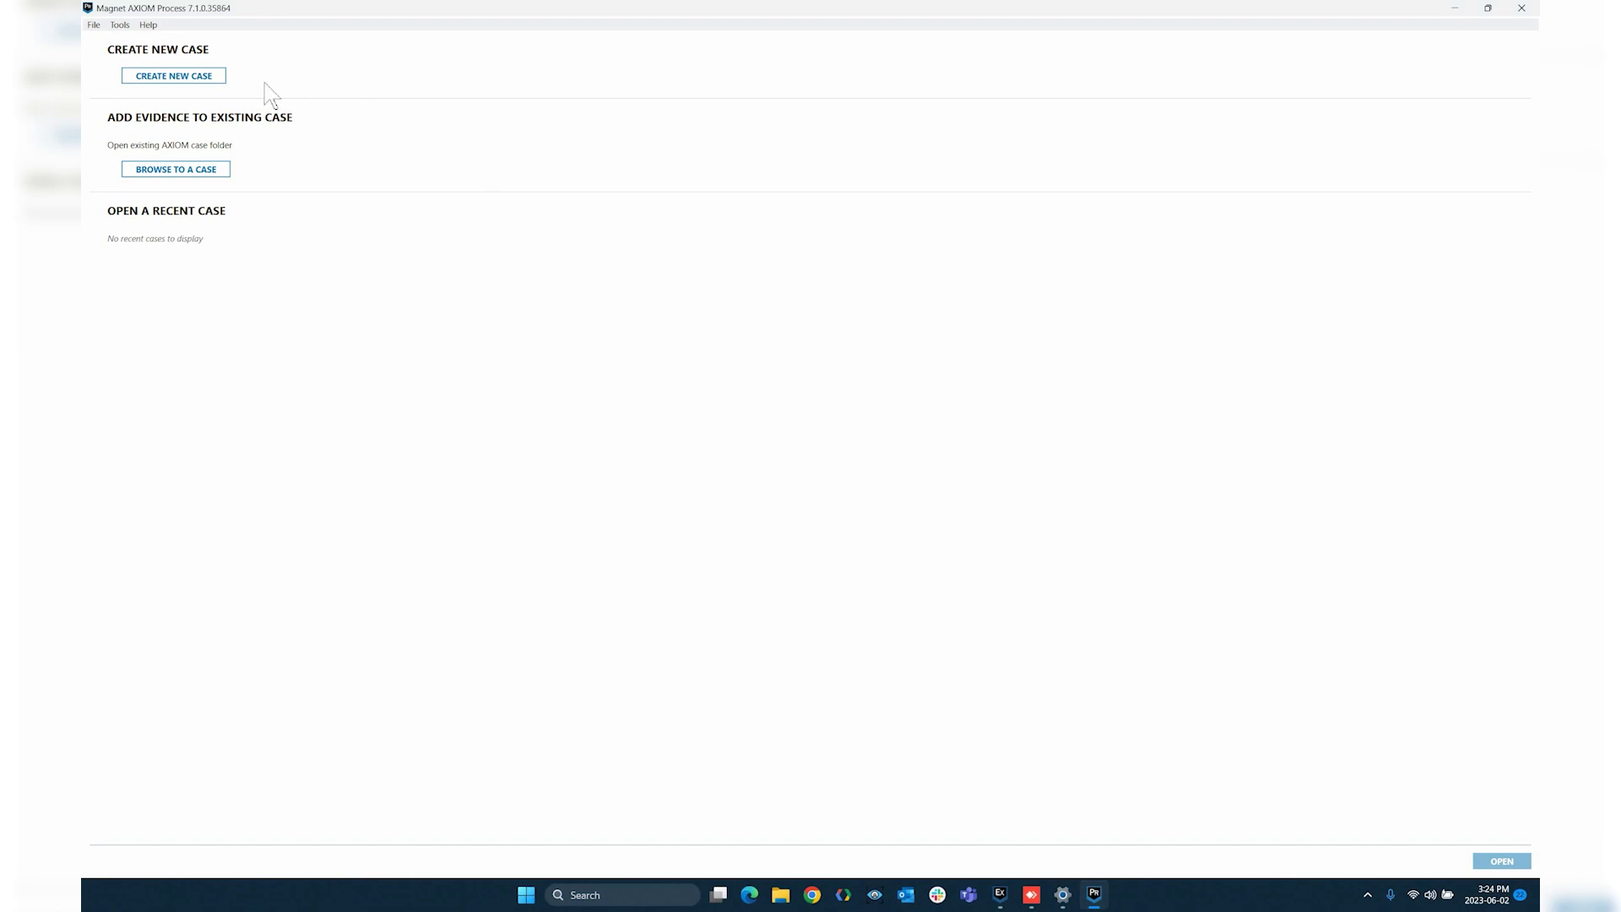
Step: Create a new case from the AXIOM Process start screen
left_click(214, 78)
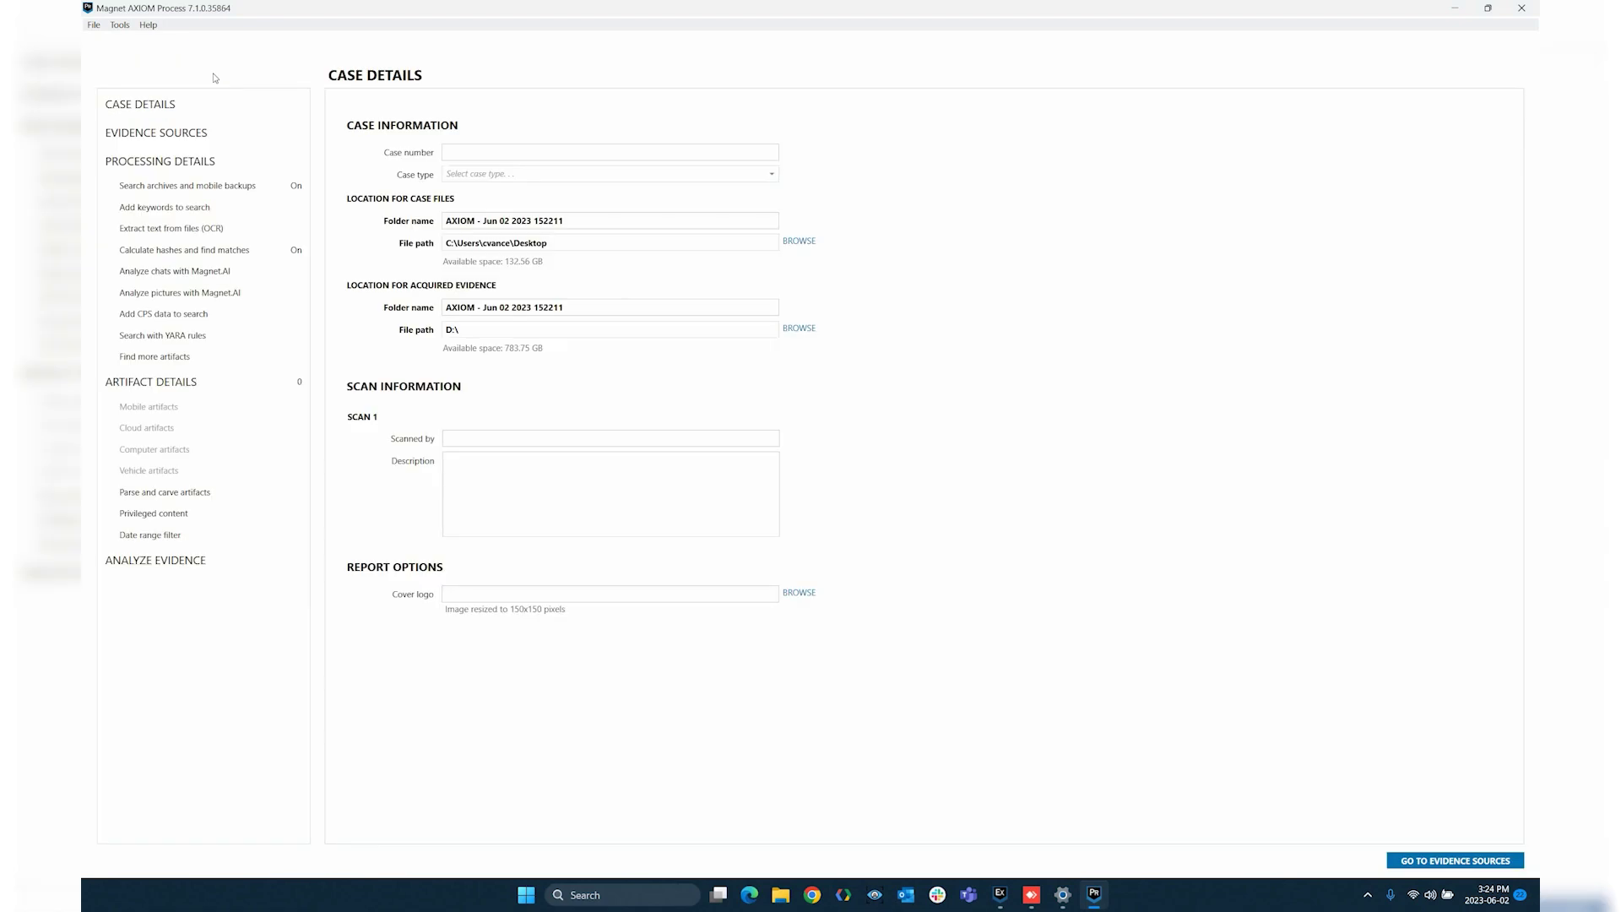
Step: Rename the case folder to 'AXIOM Graykey Loading Example' and proceed to Evidence Sources
left_click(480, 217)
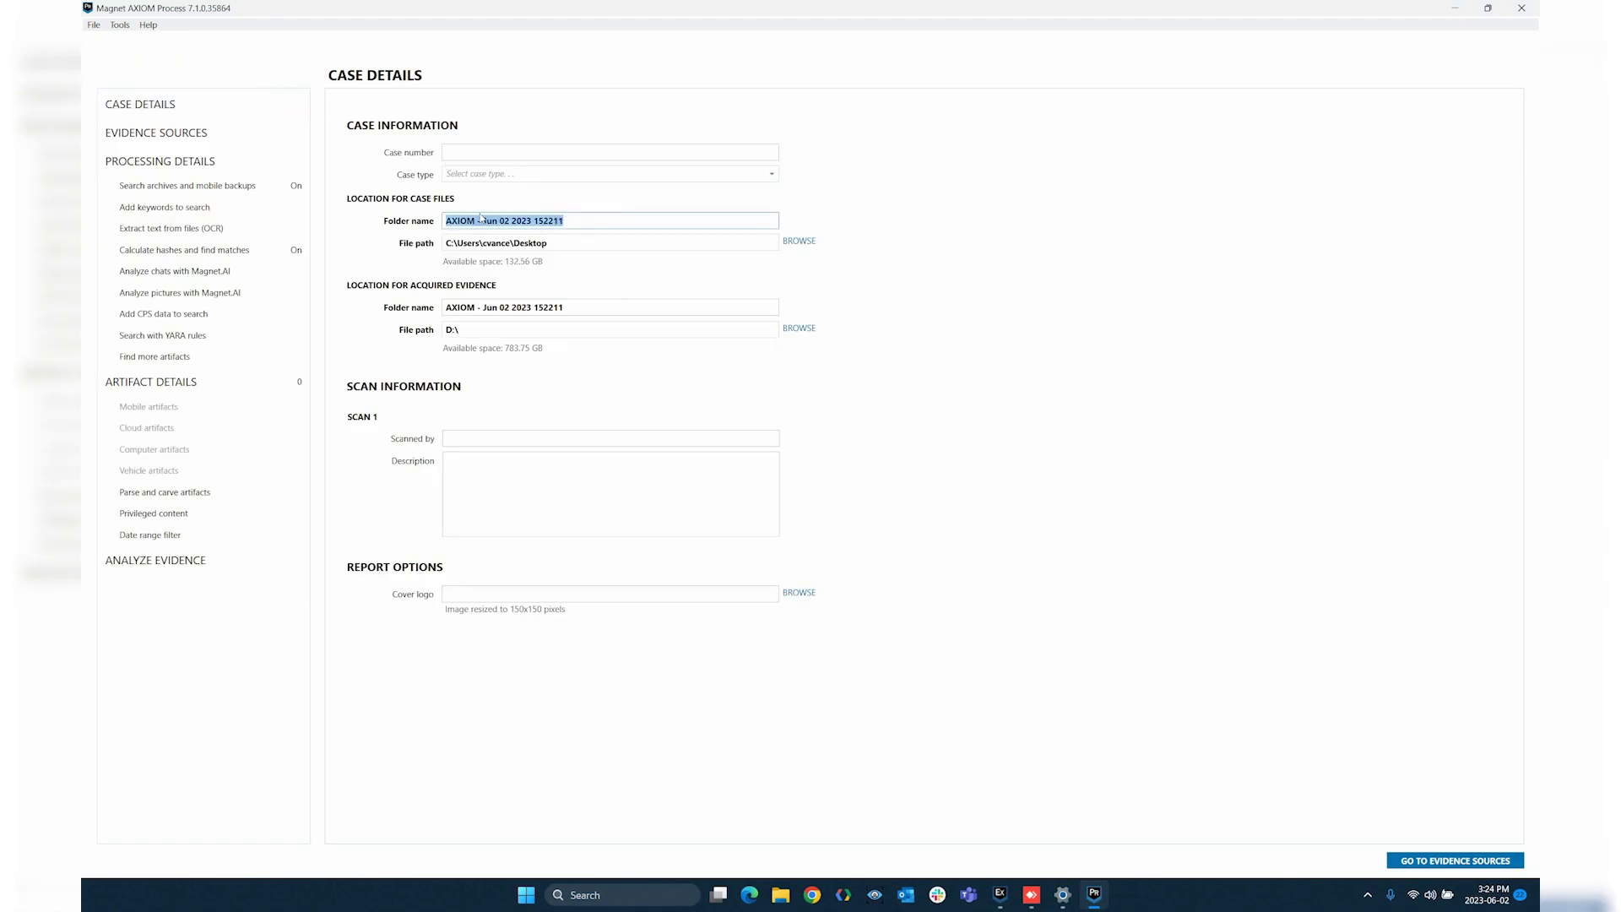
type("AXIOM ")
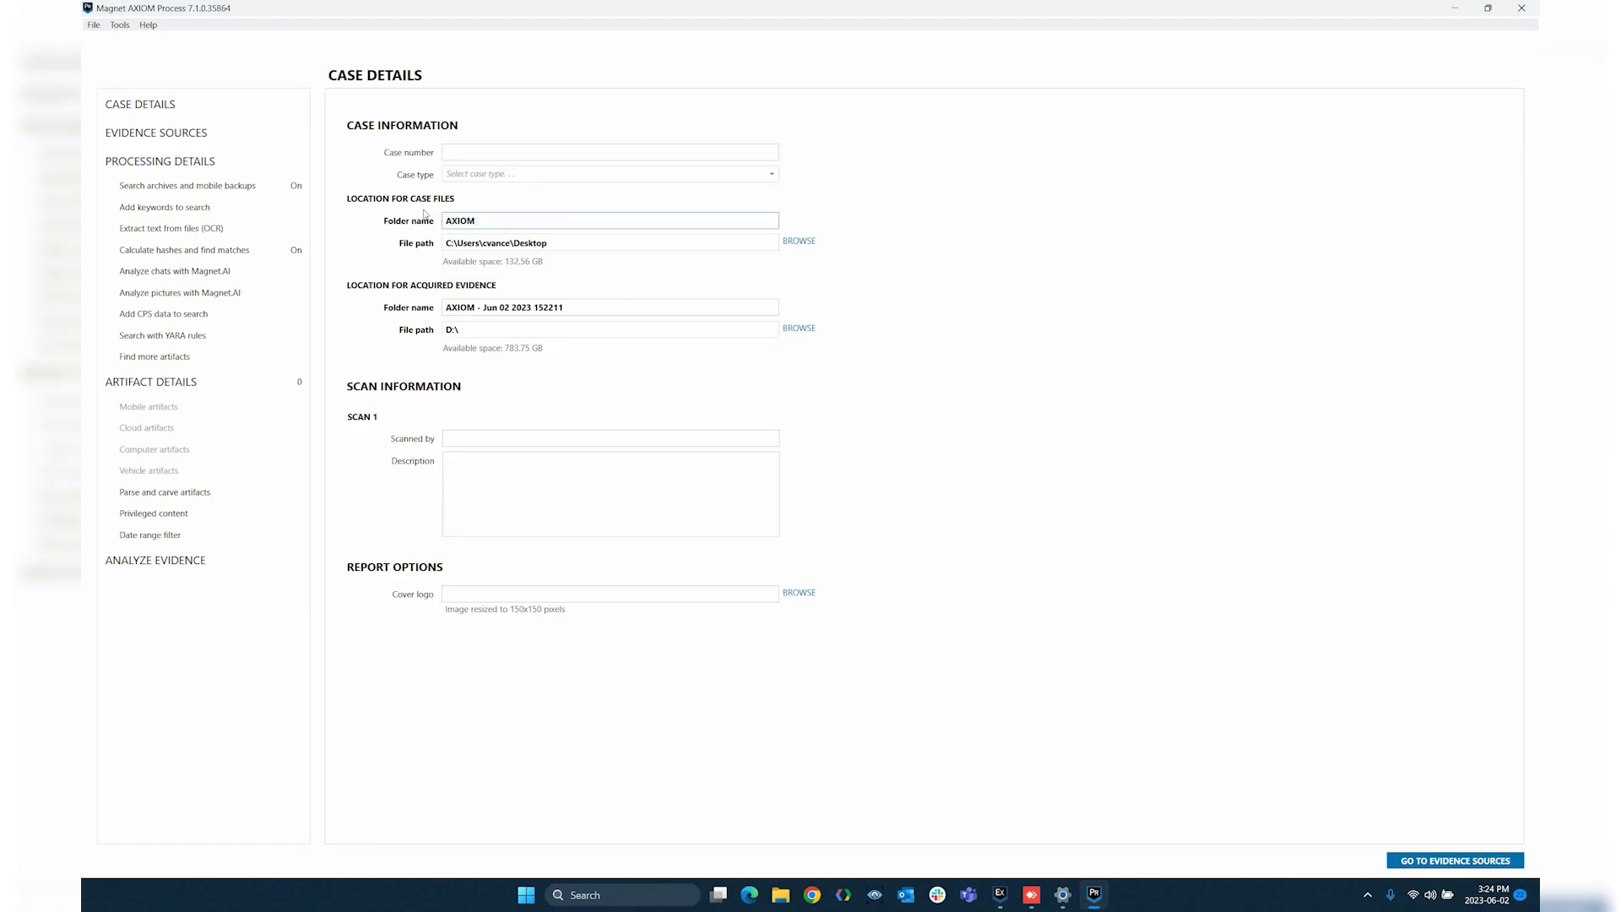
type("Graykey Loading Example")
left_click(214, 139)
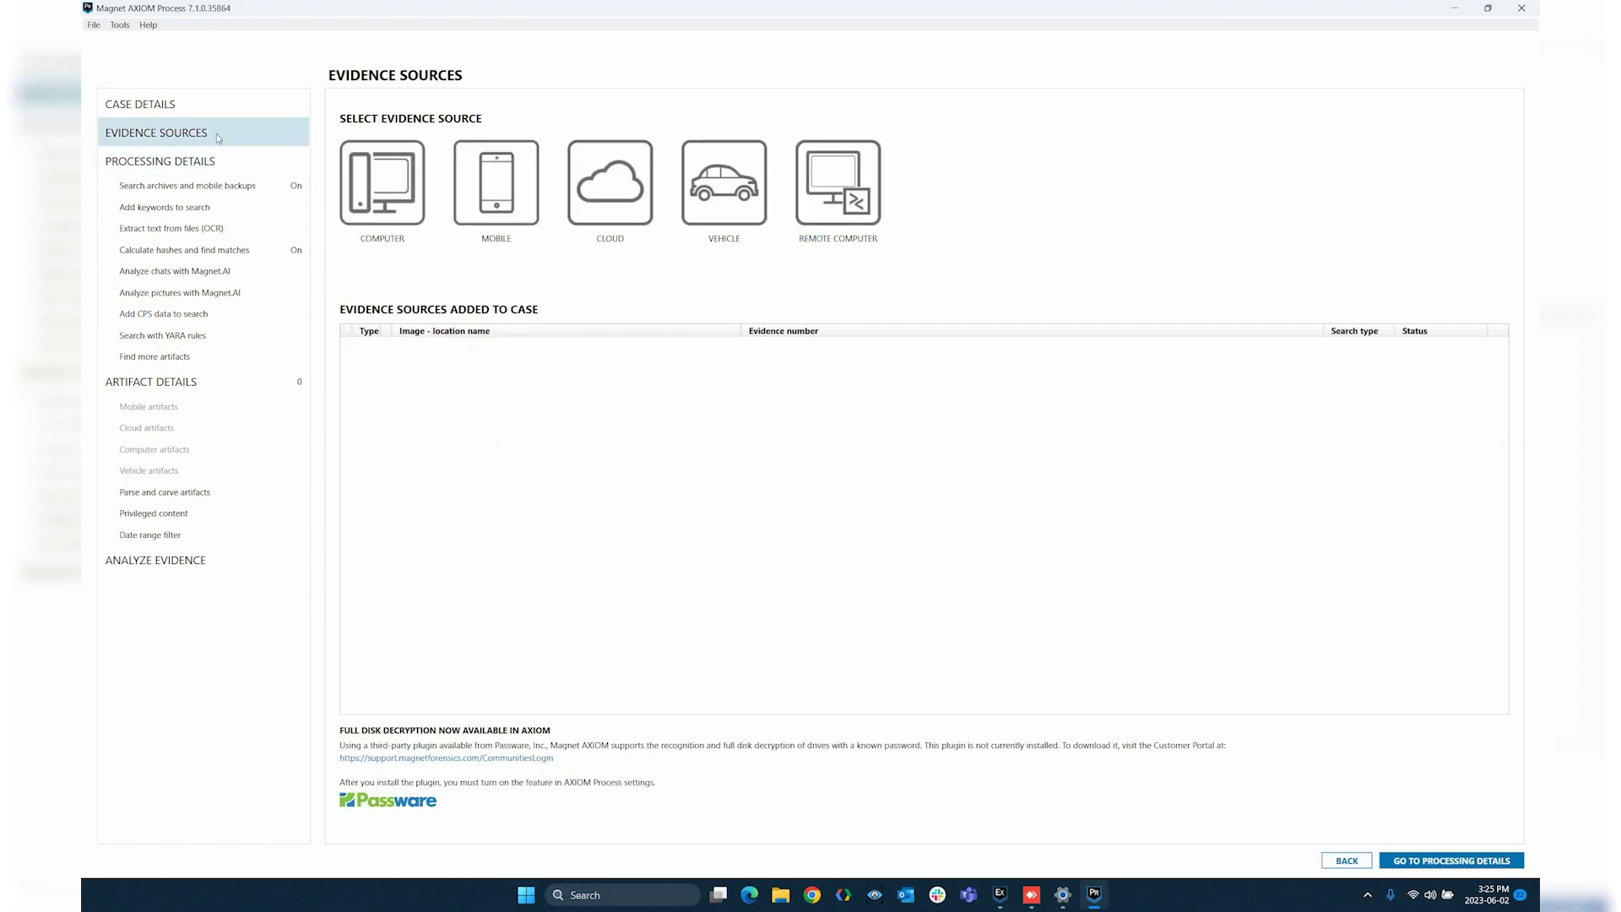
Step: Choose Mobile, then iOS, as the evidence source type
left_click(475, 180)
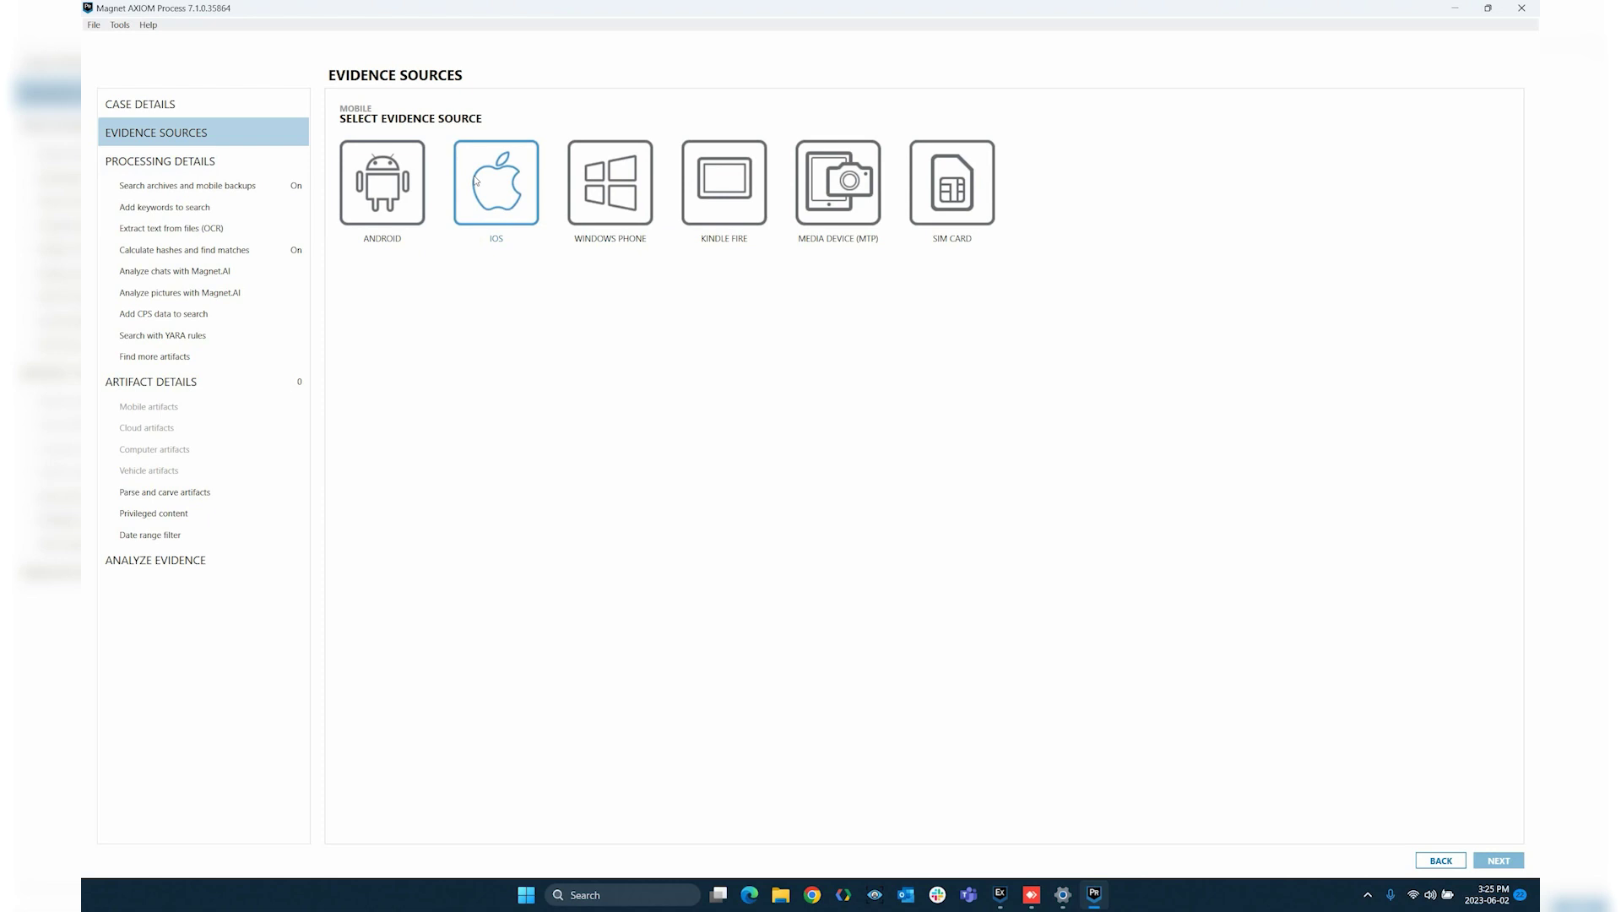
left_click(476, 181)
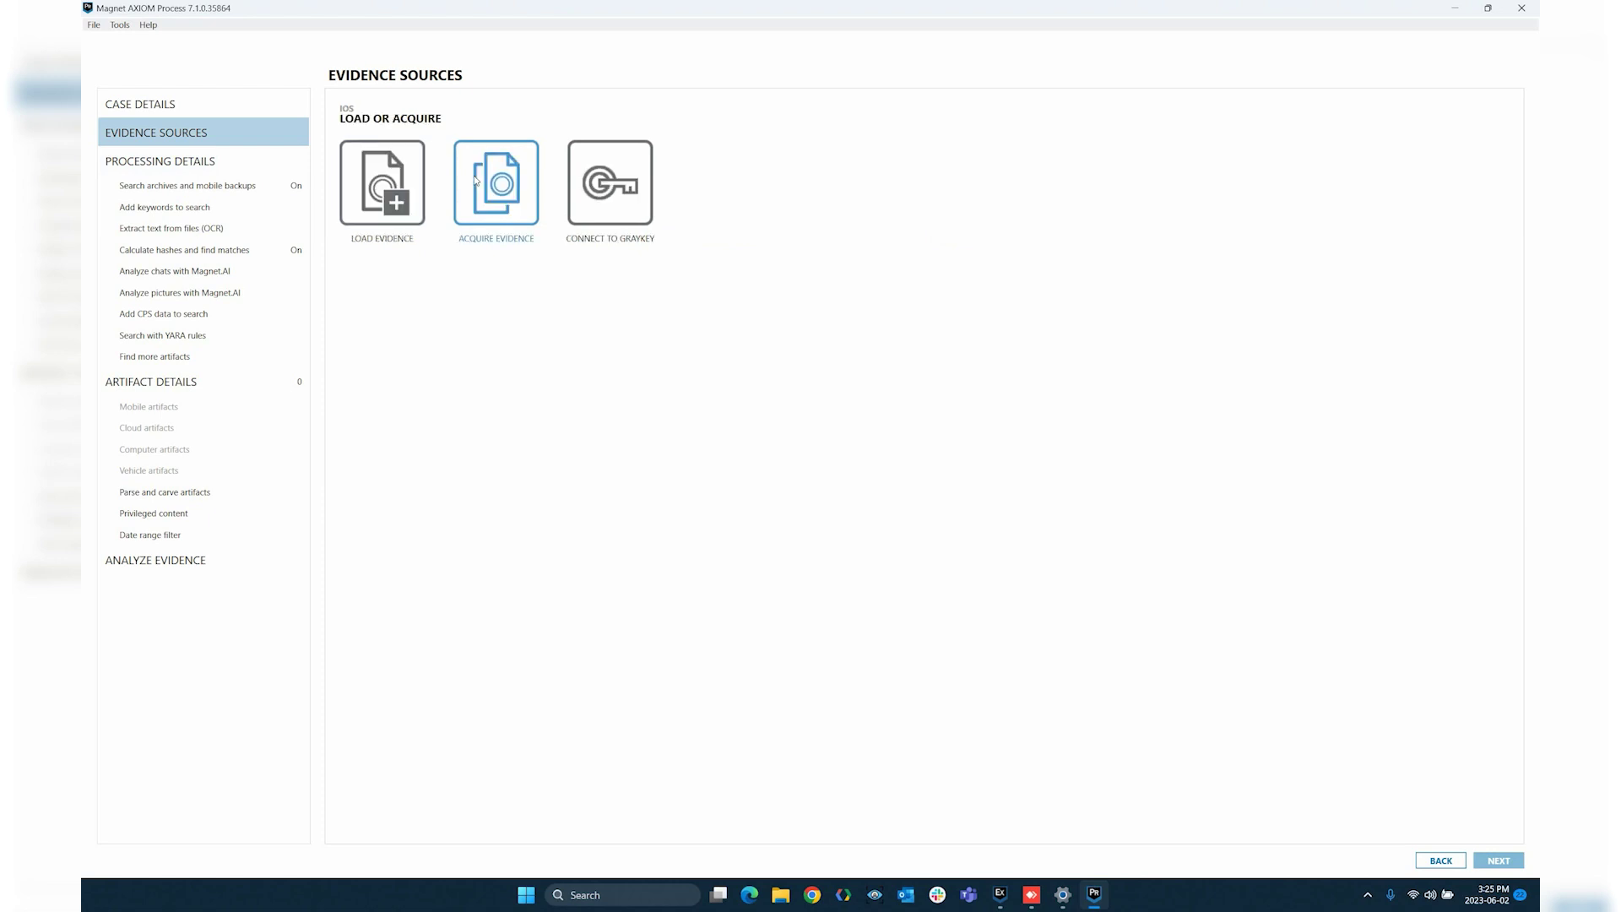
Step: Choose Connect to GrayKey as the iOS acquisition method, using hostname magnetgk
left_click(593, 200)
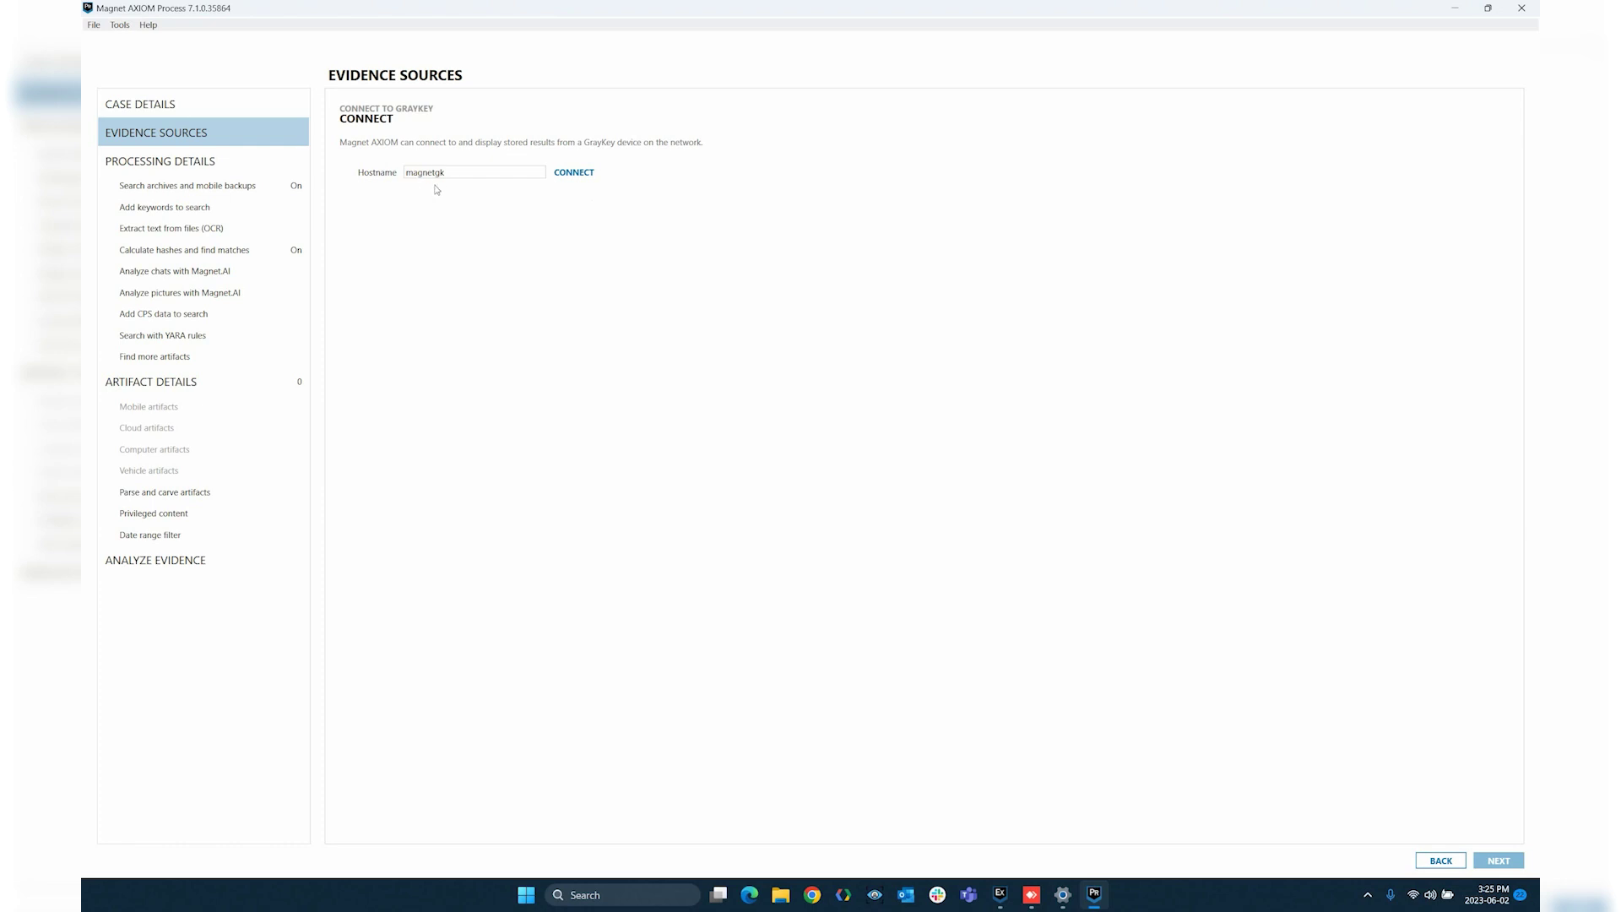
Step: Connect to GrayKey magnetgk, accept the storage location, and select the first iPhone
left_click(559, 178)
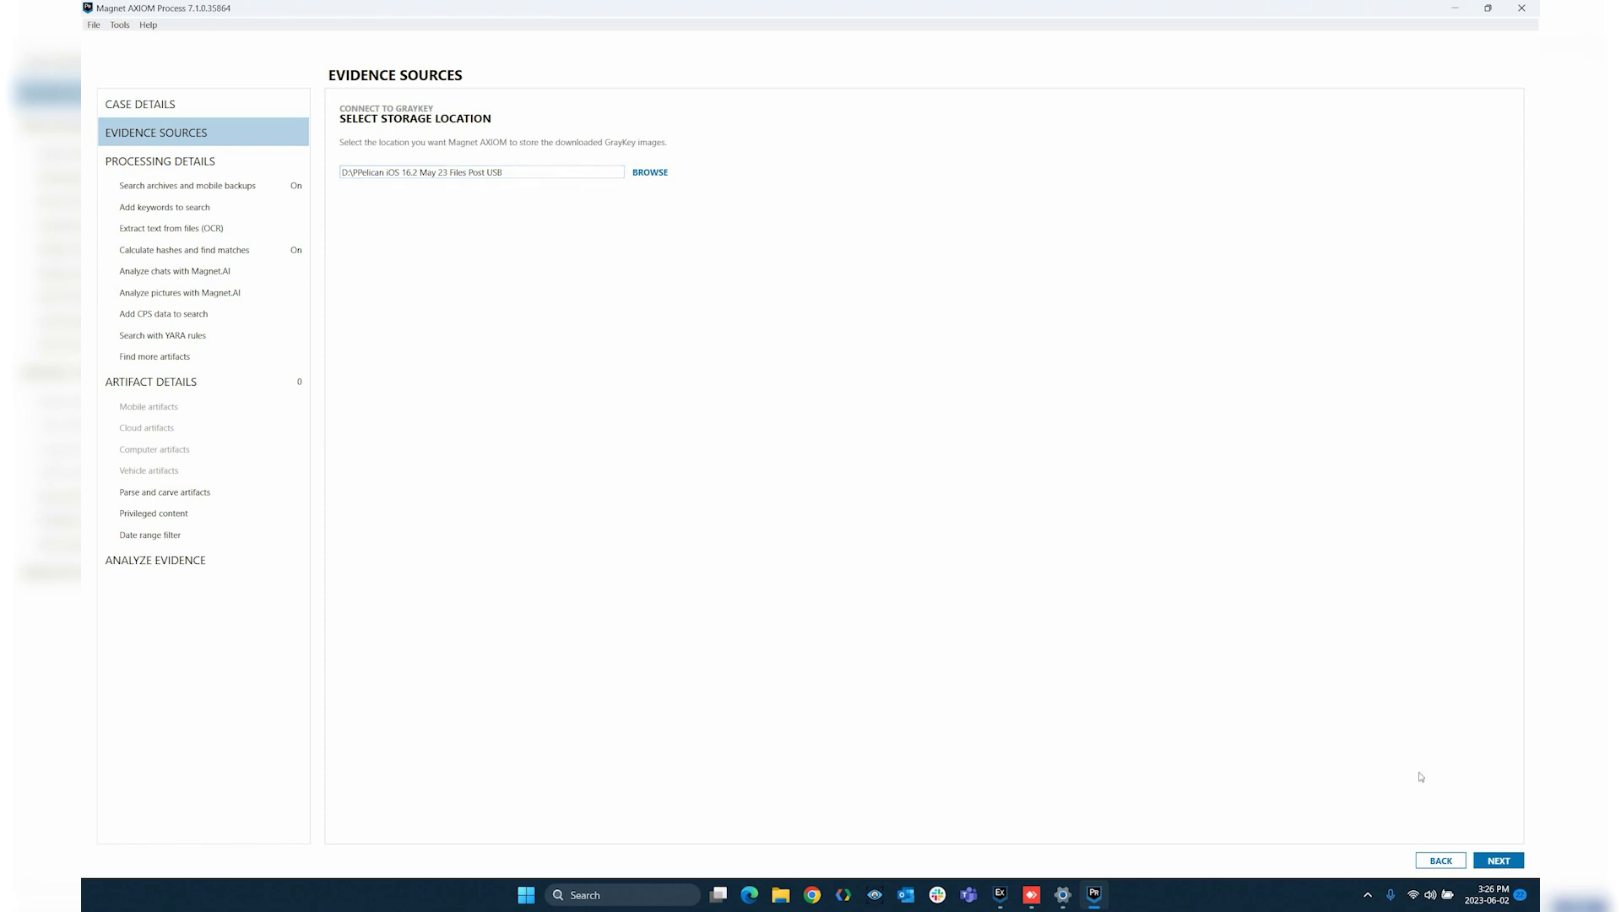
left_click(1483, 859)
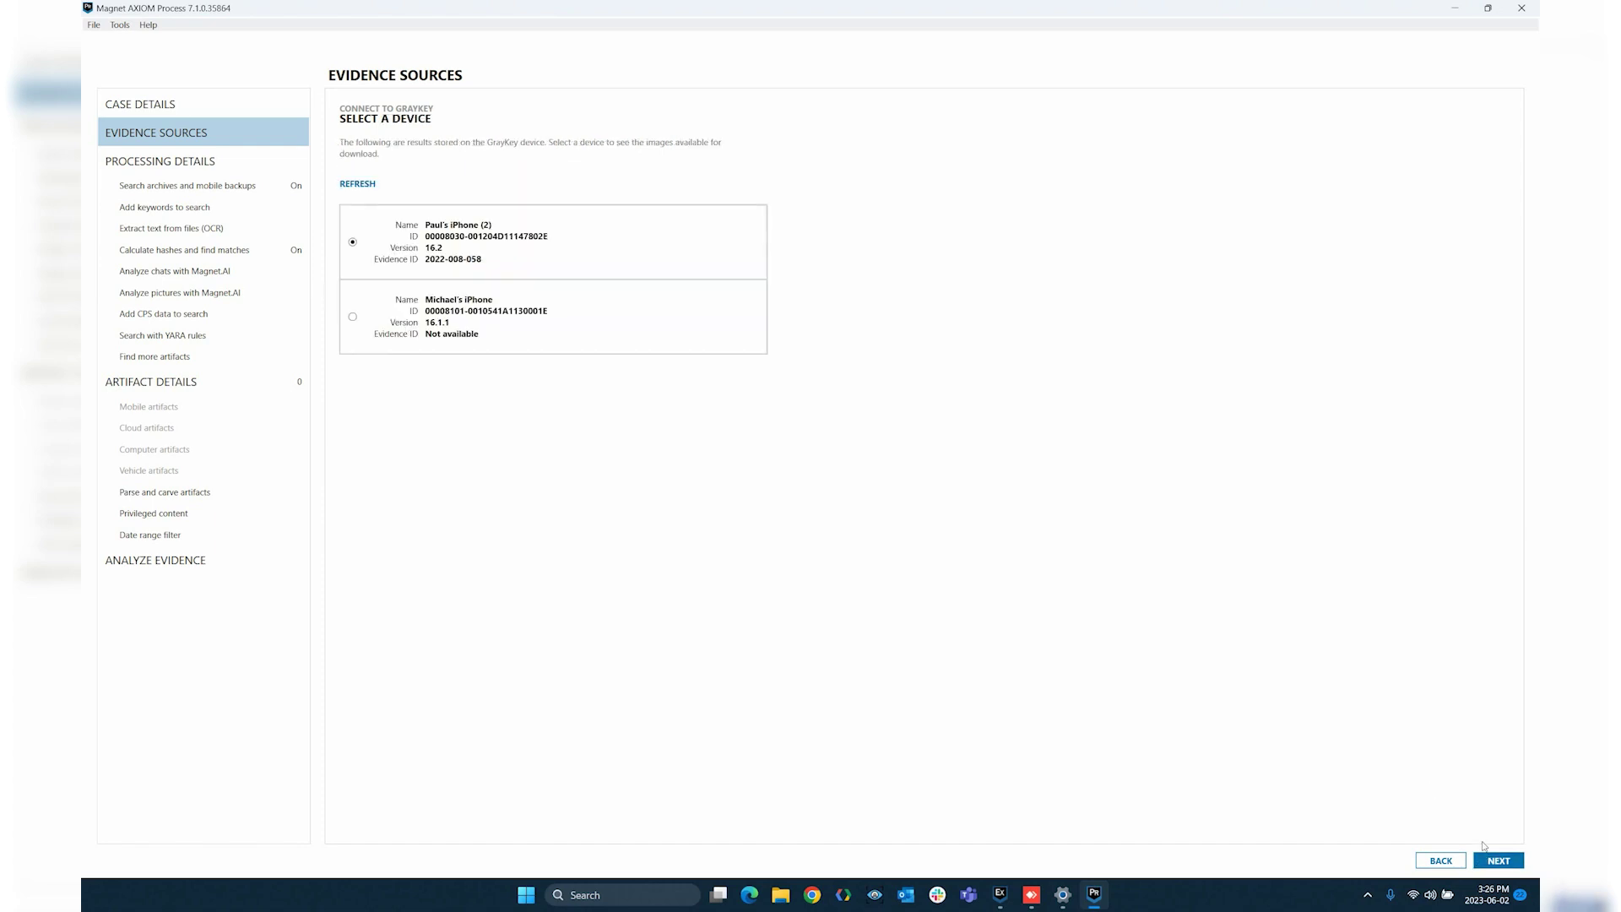
left_click(1492, 862)
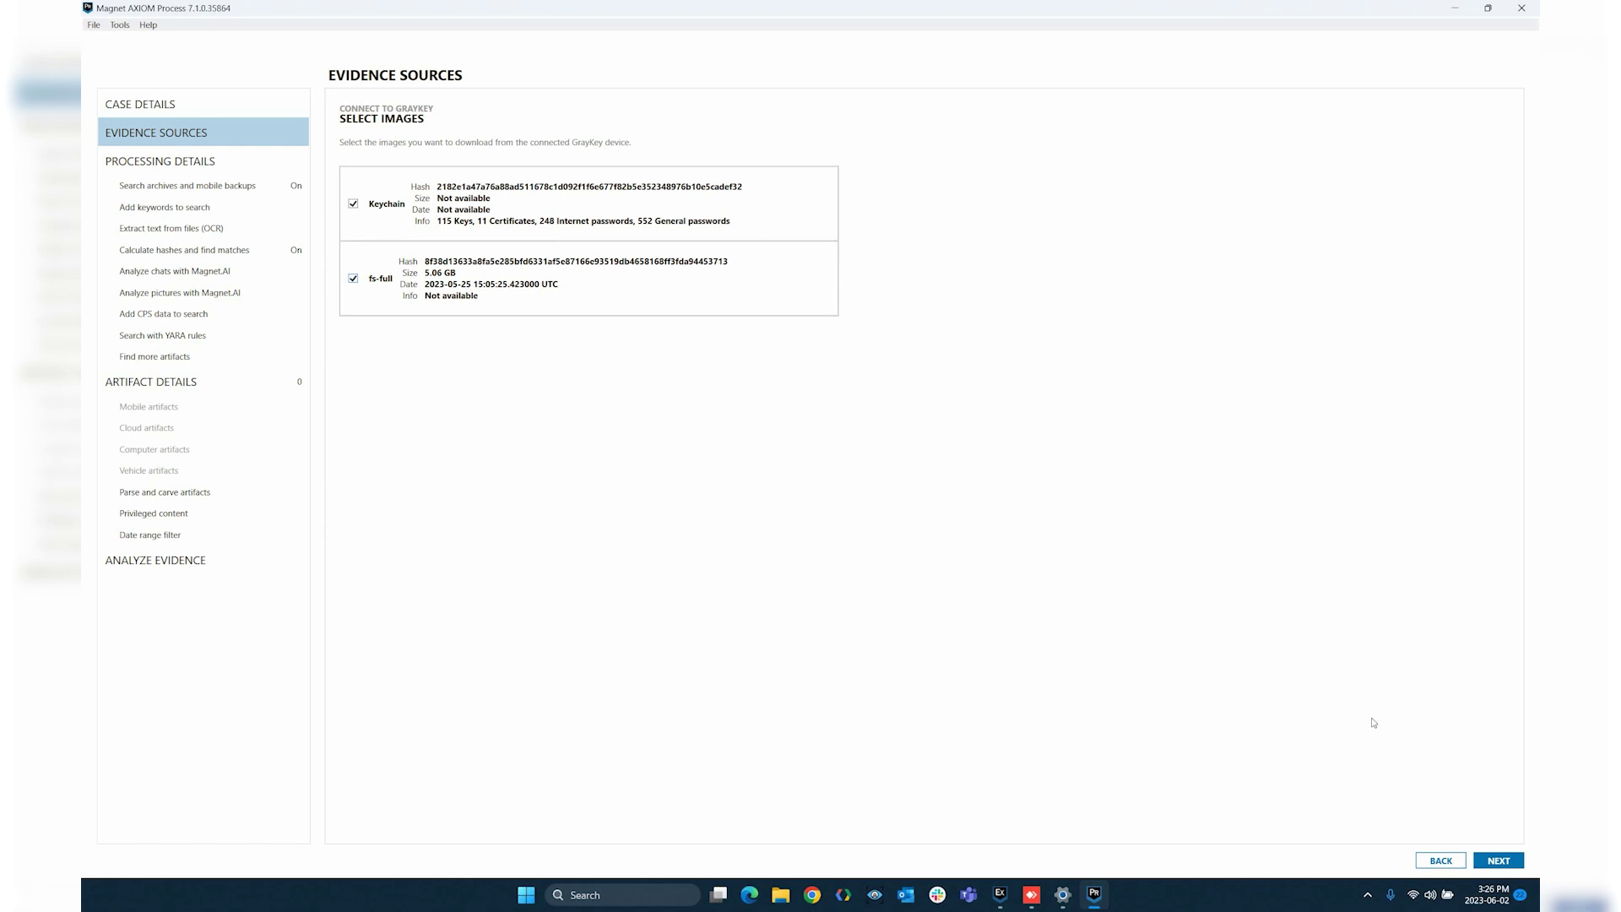
Step: Download the checked Keychain and fs-full images from the GrayKey
left_click(1499, 861)
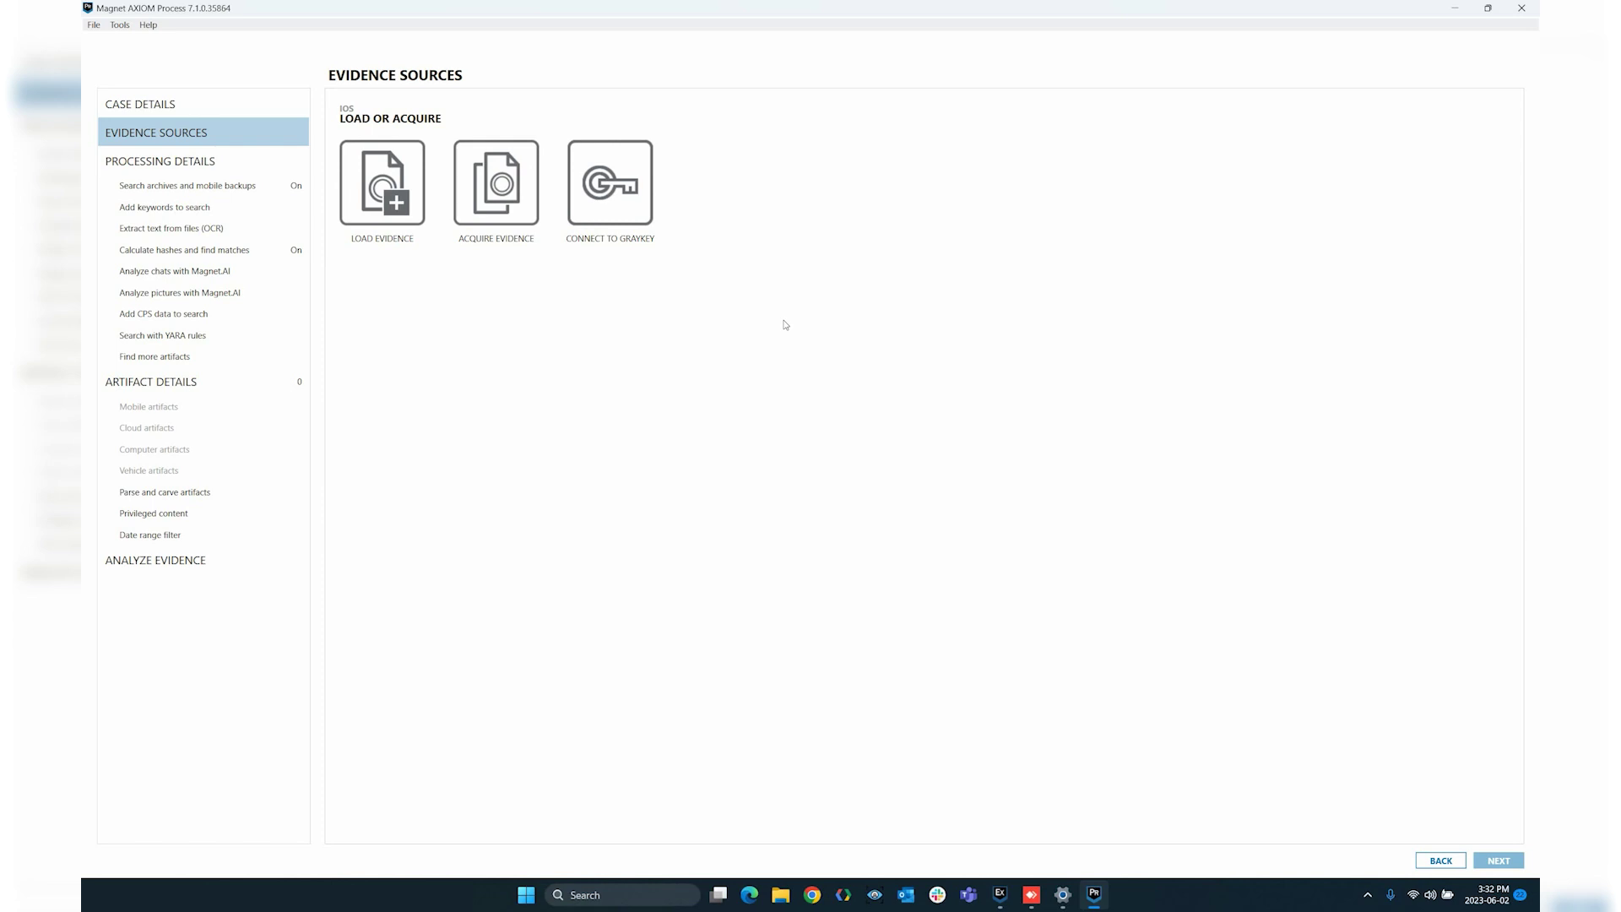
Step: Load the fs-full.zip image file as existing iOS evidence
left_click(406, 194)
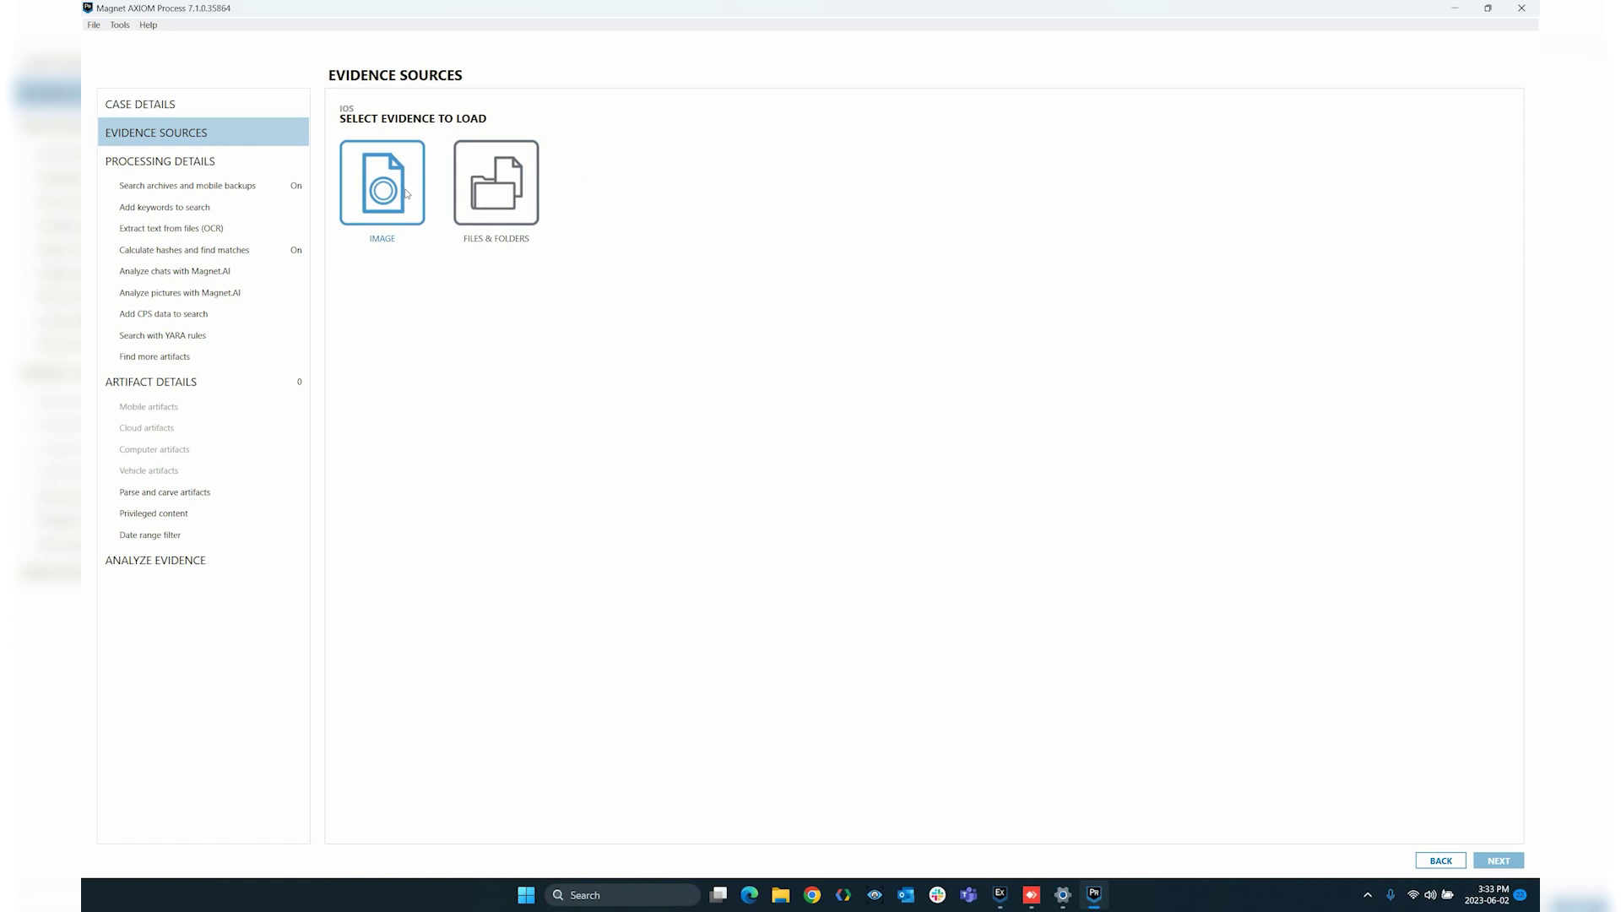
left_click(406, 193)
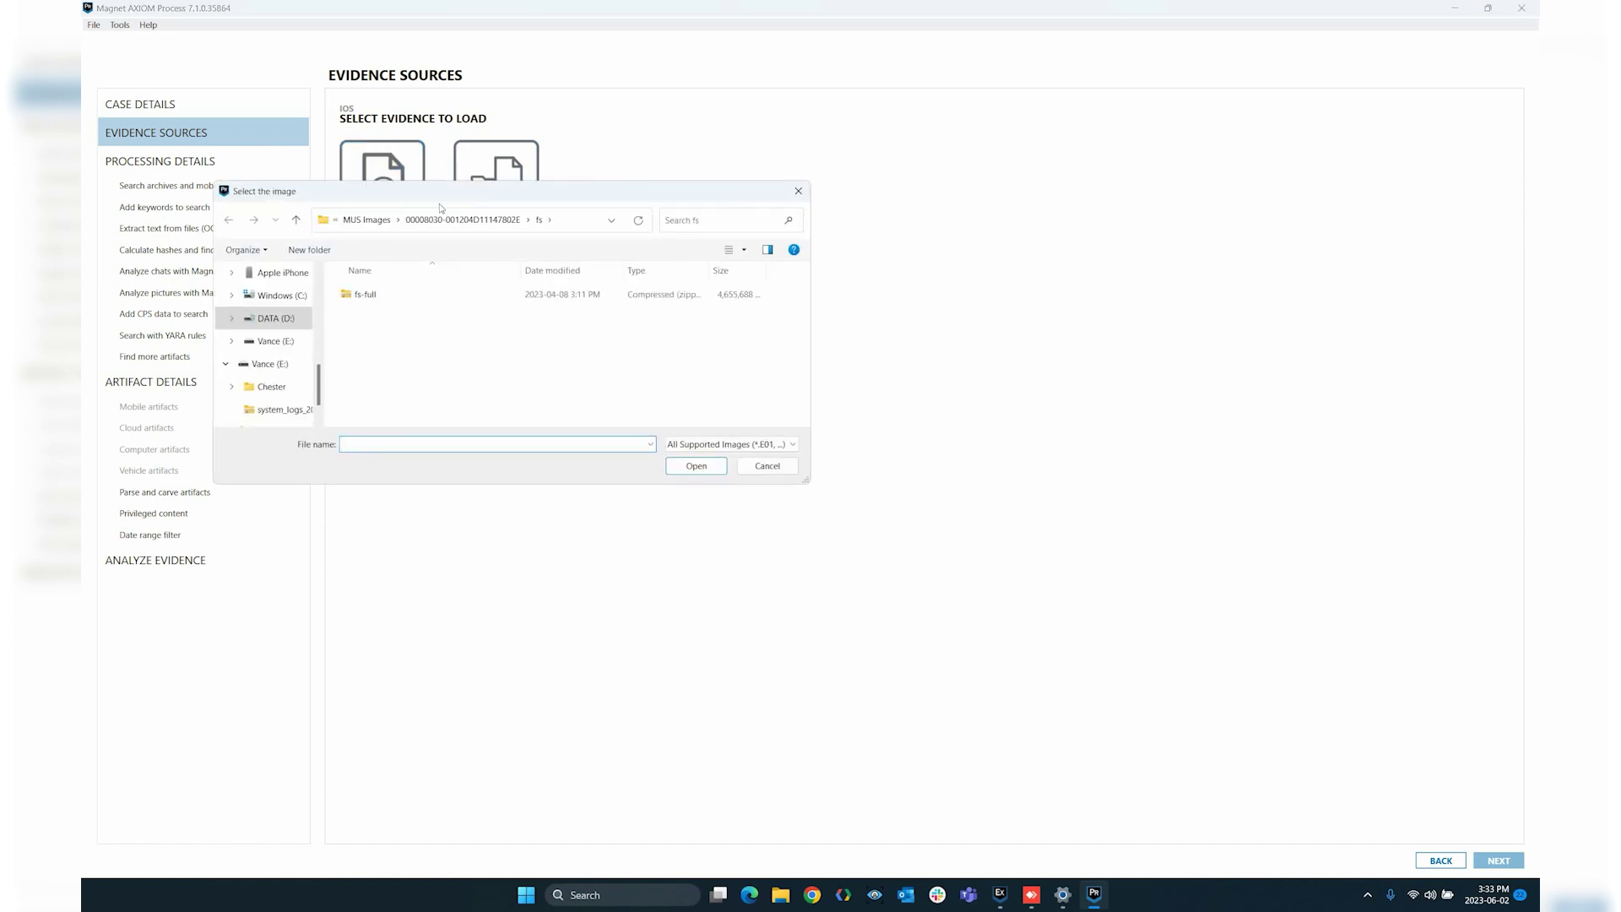
left_click(366, 297)
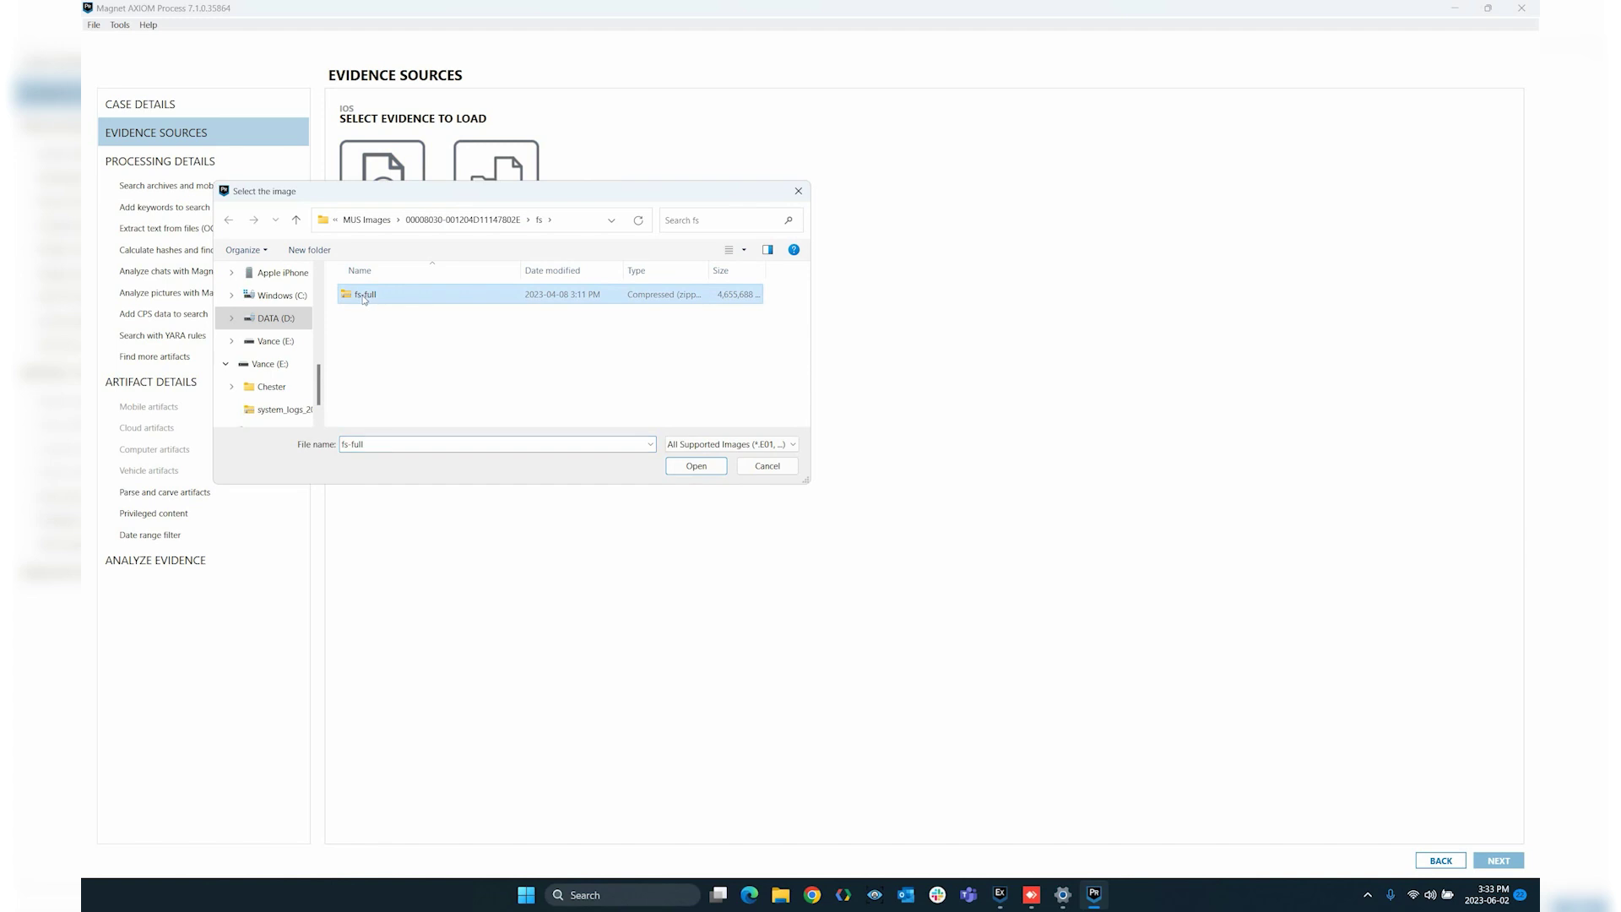
left_click(695, 466)
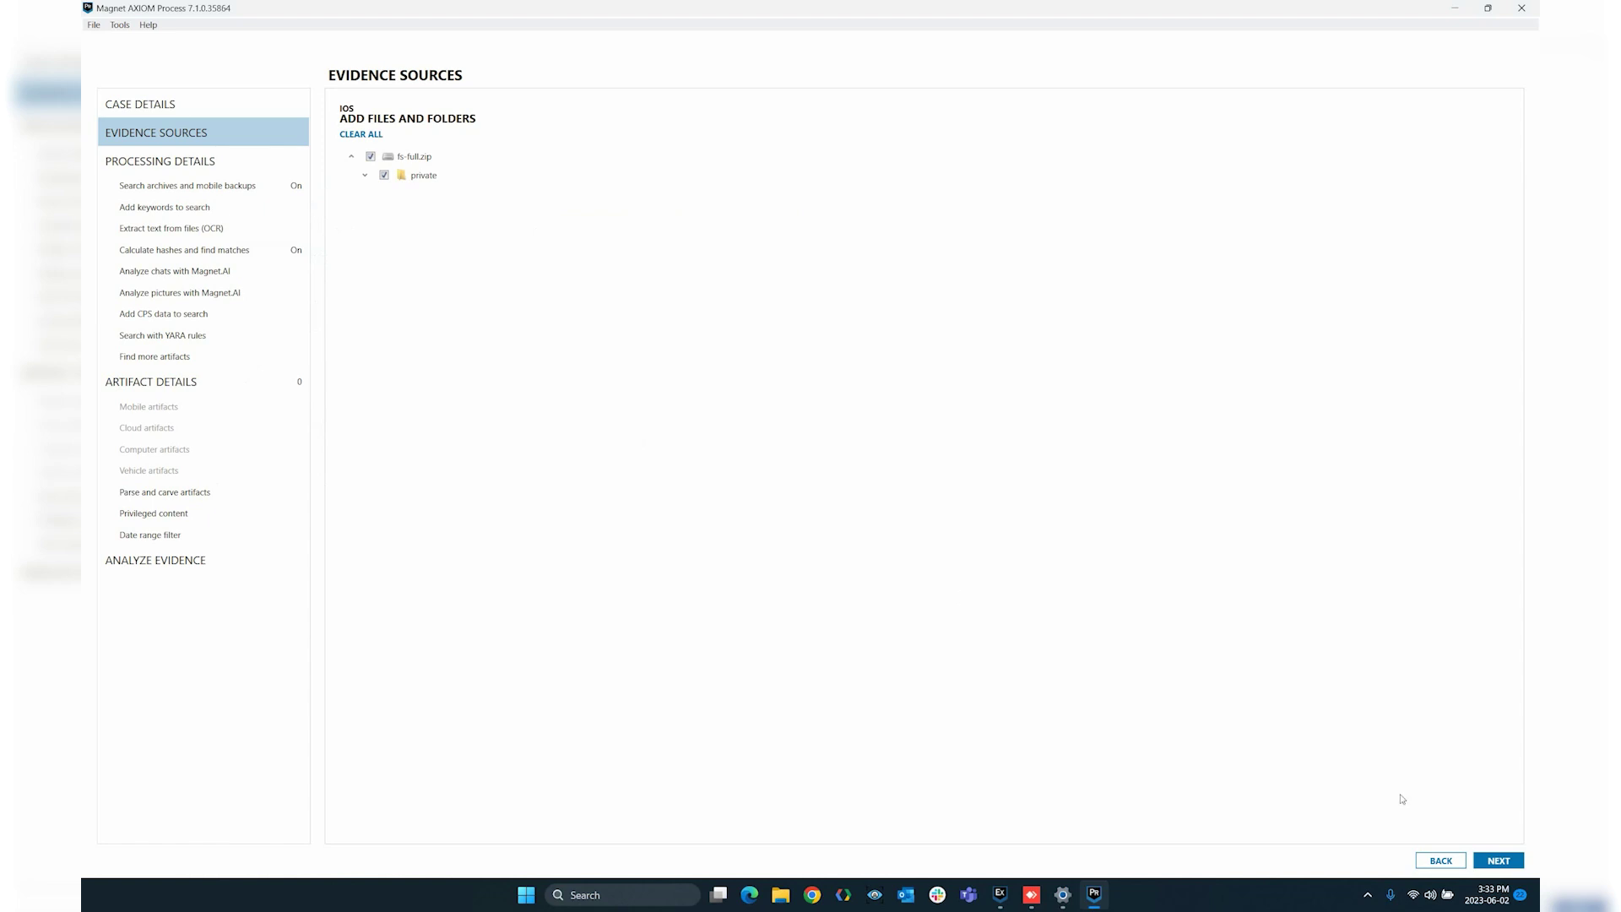
Step: Accept the fs-full.zip contents and advance to the optional Add Keychain File page
left_click(1494, 859)
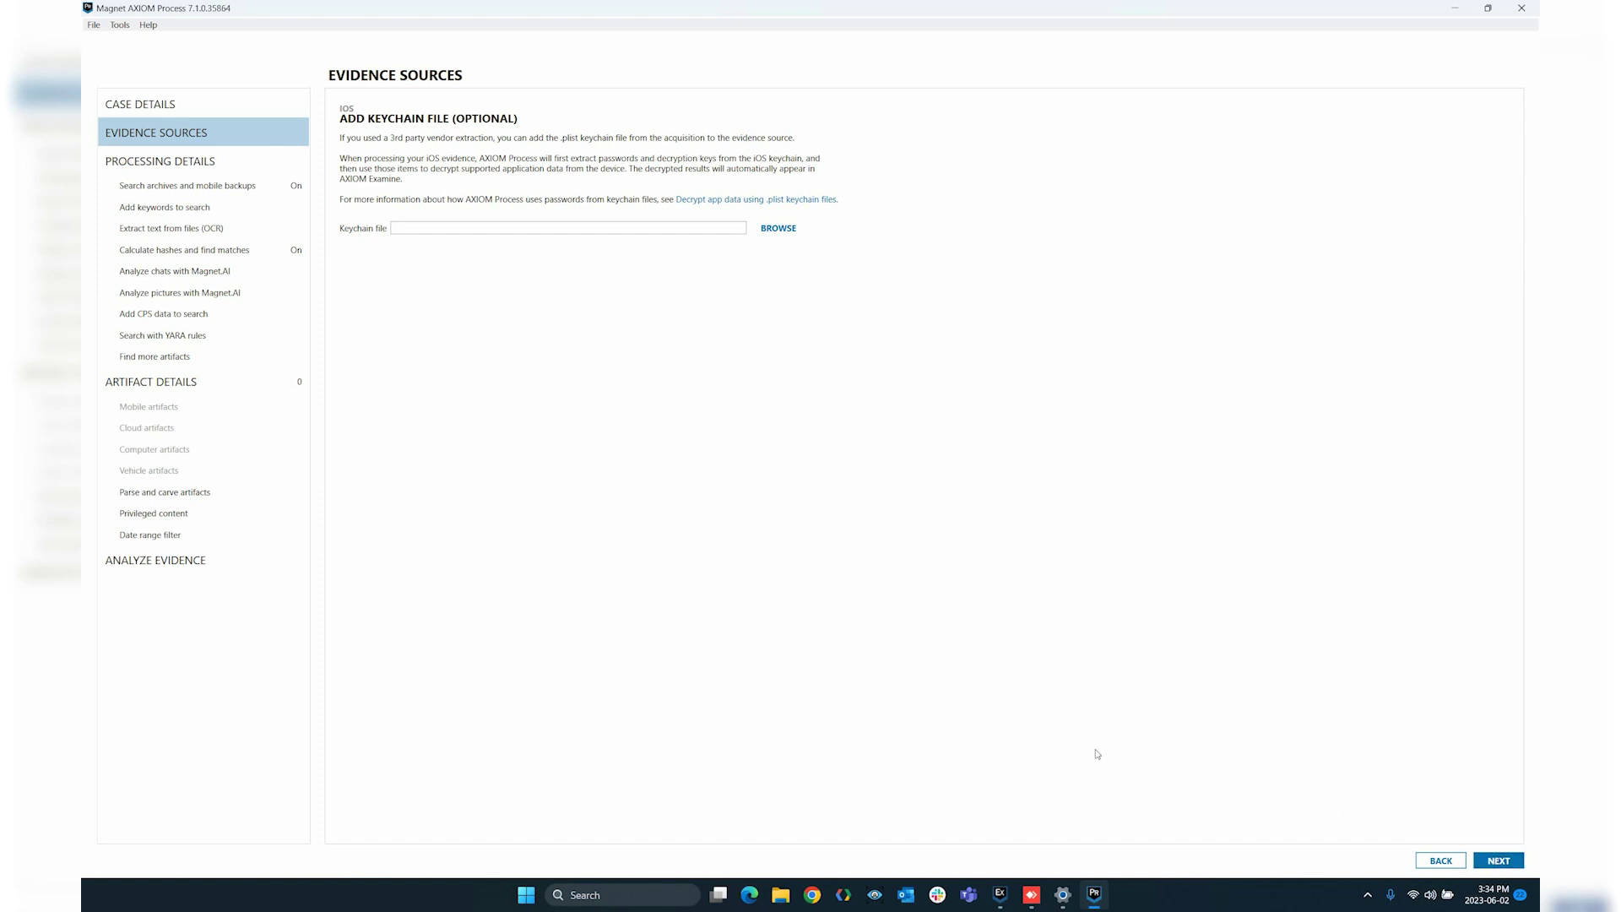
Step: Attach the iPhone's keychain .plist file from the GrayKey images folder
left_click(780, 228)
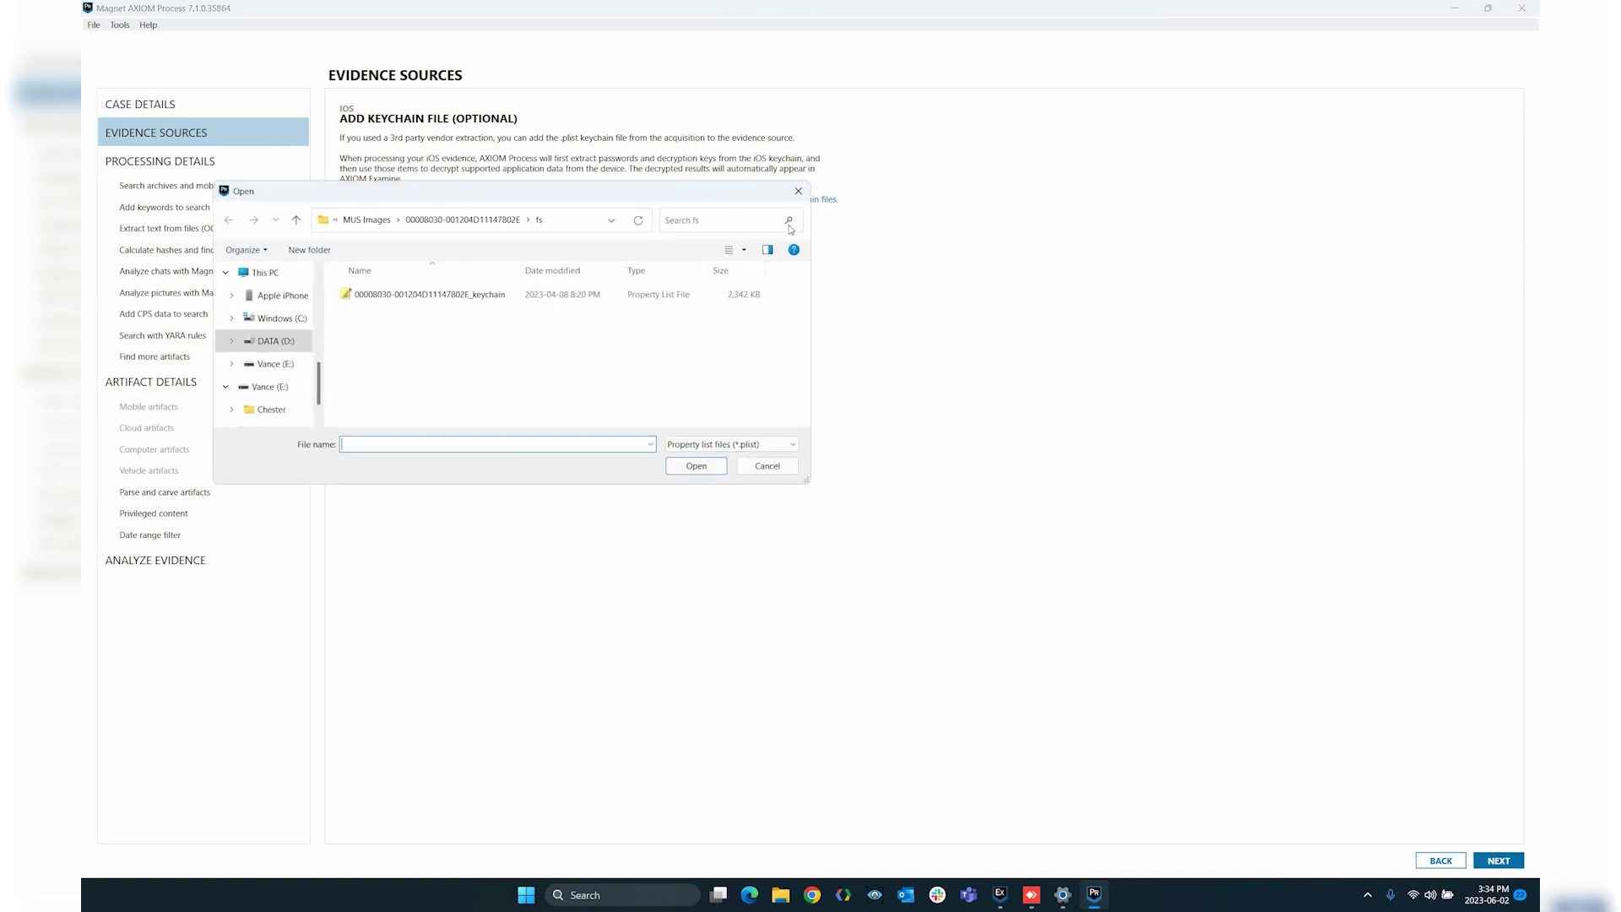
left_click(441, 295)
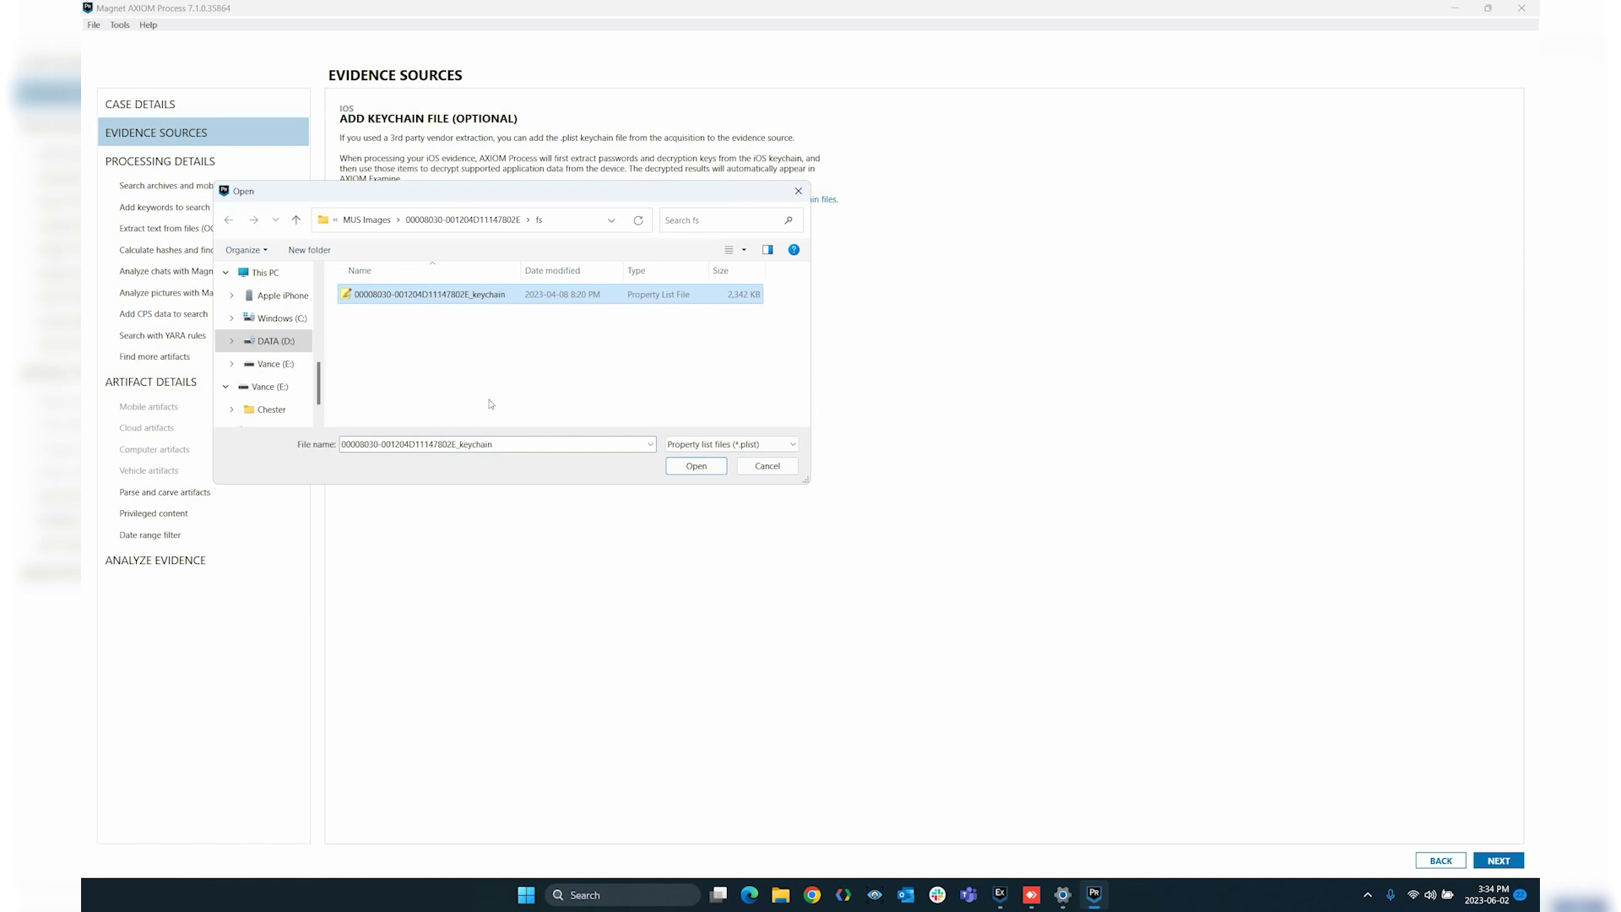
left_click(513, 443)
key("ctrl+c")
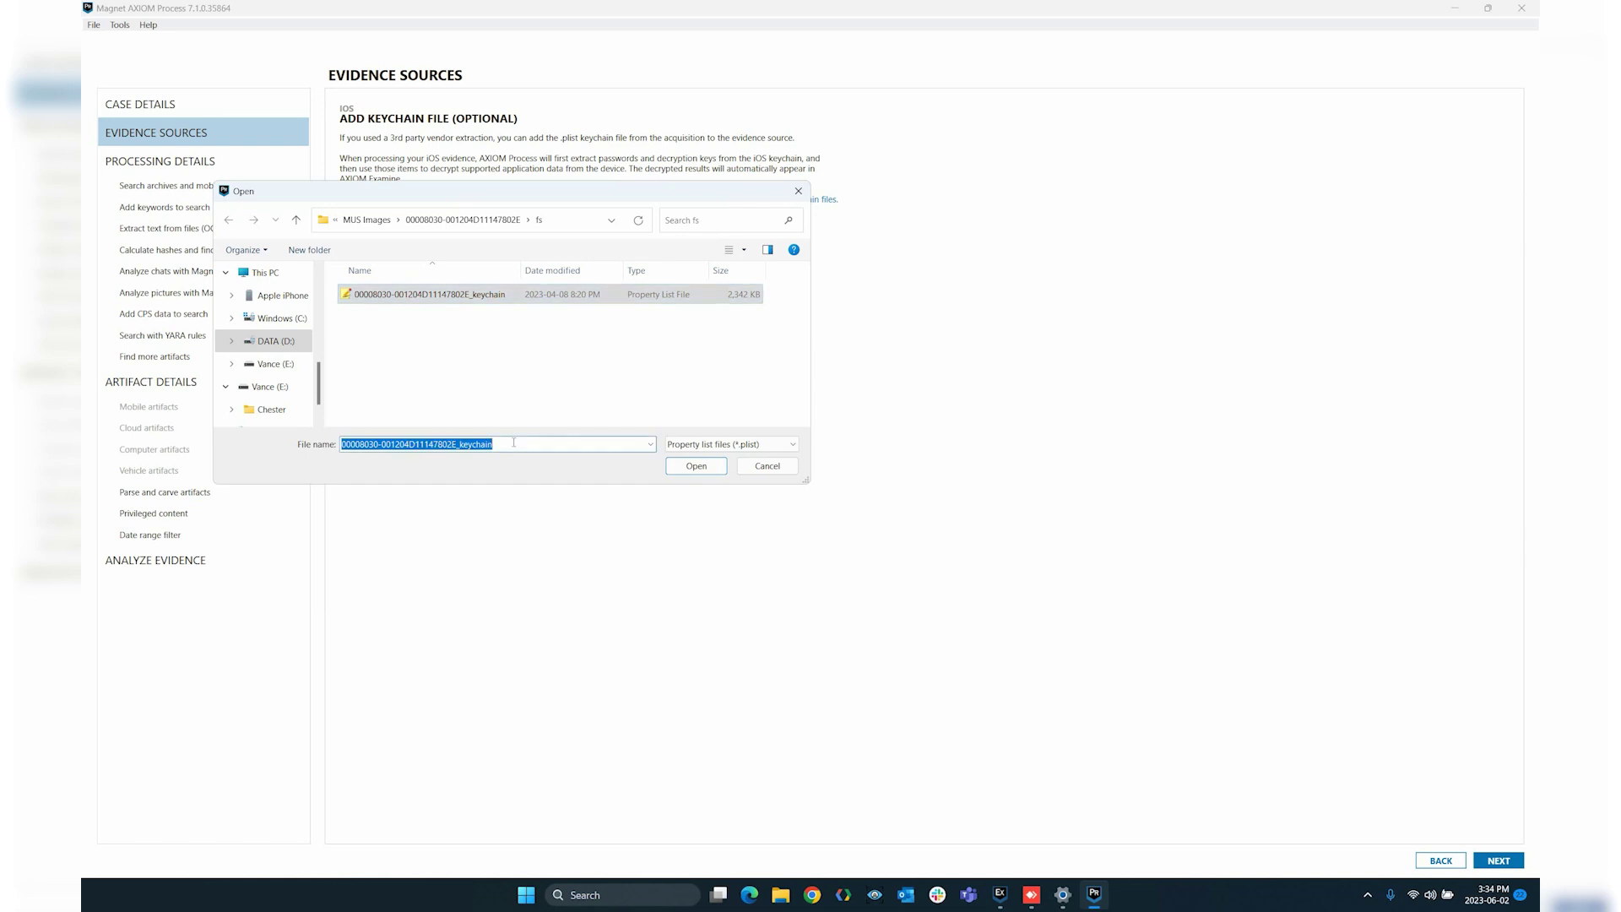
left_click(673, 471)
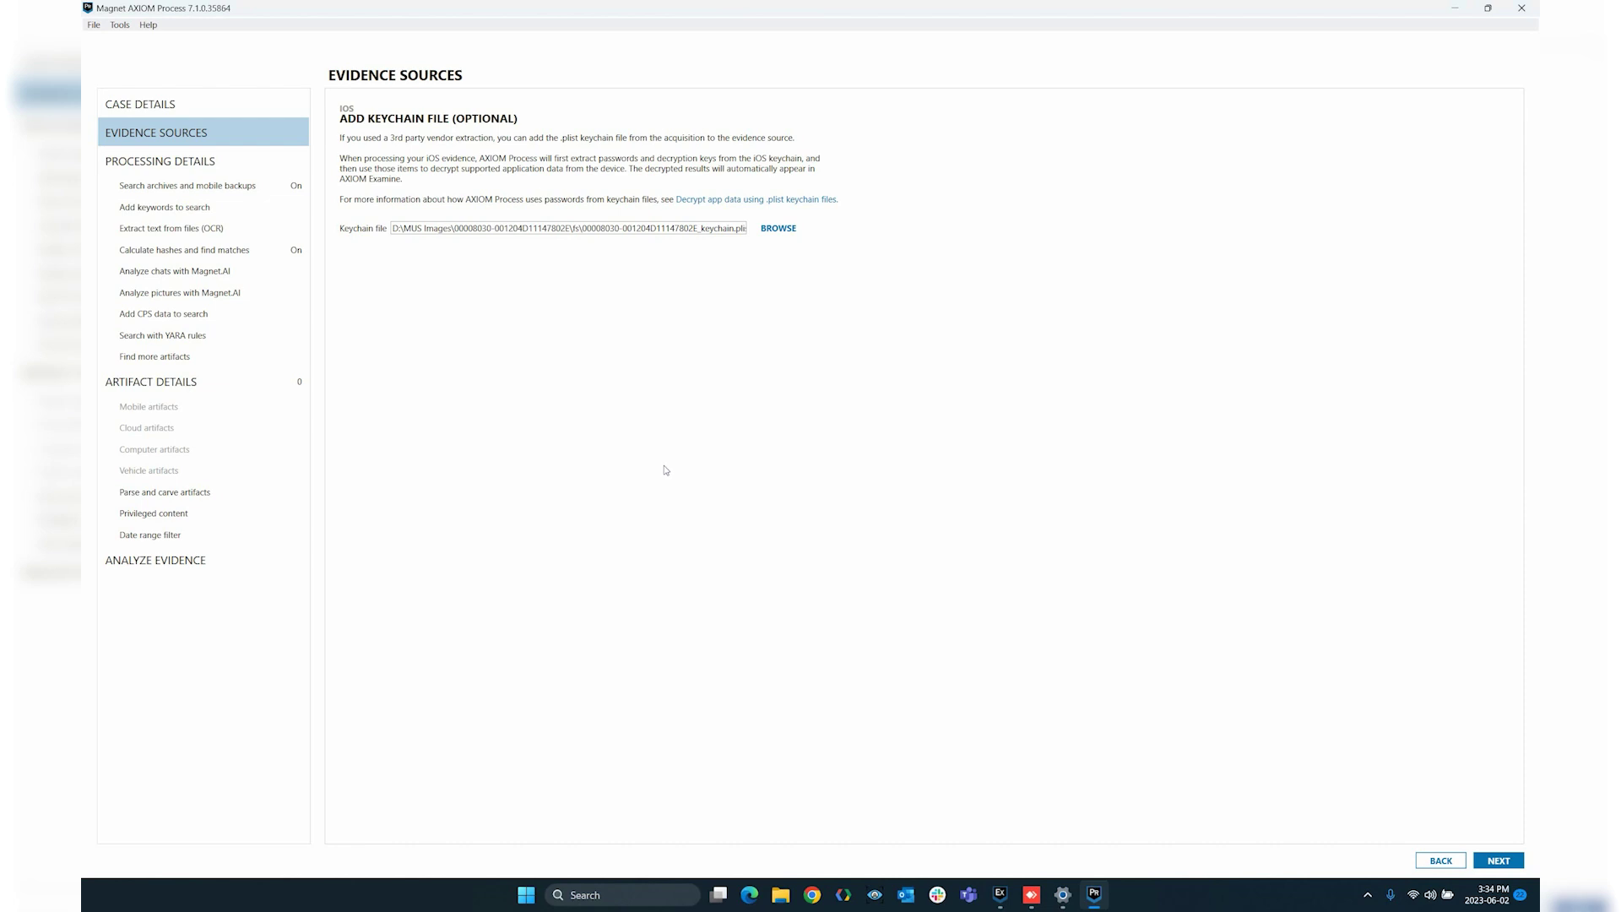
left_click(1488, 861)
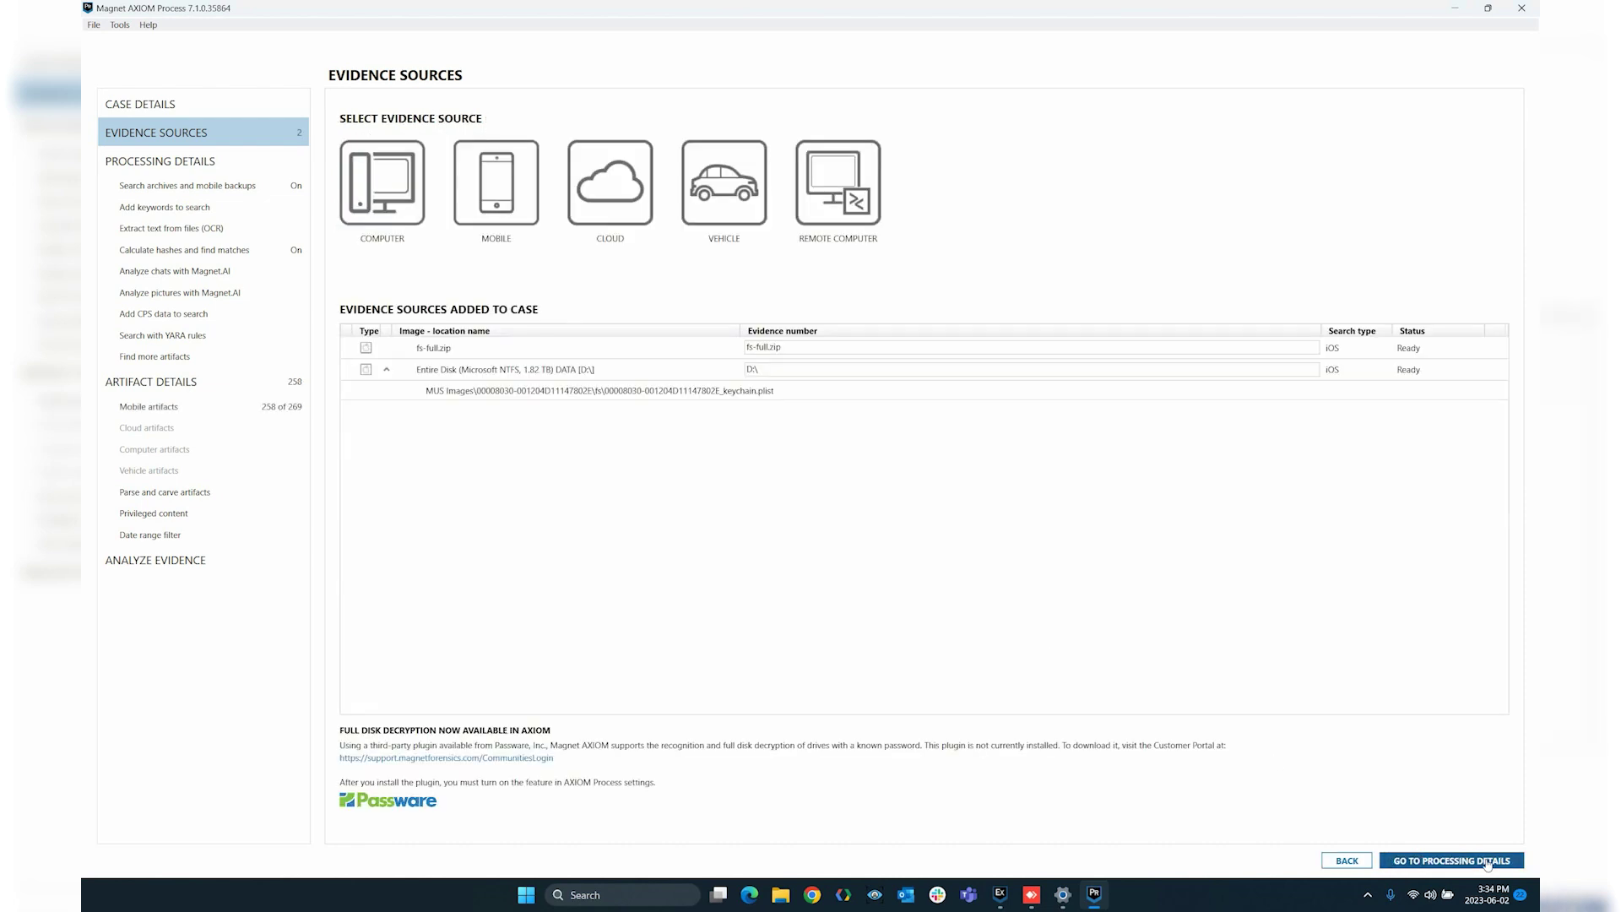
left_click(787, 372)
left_click(788, 372)
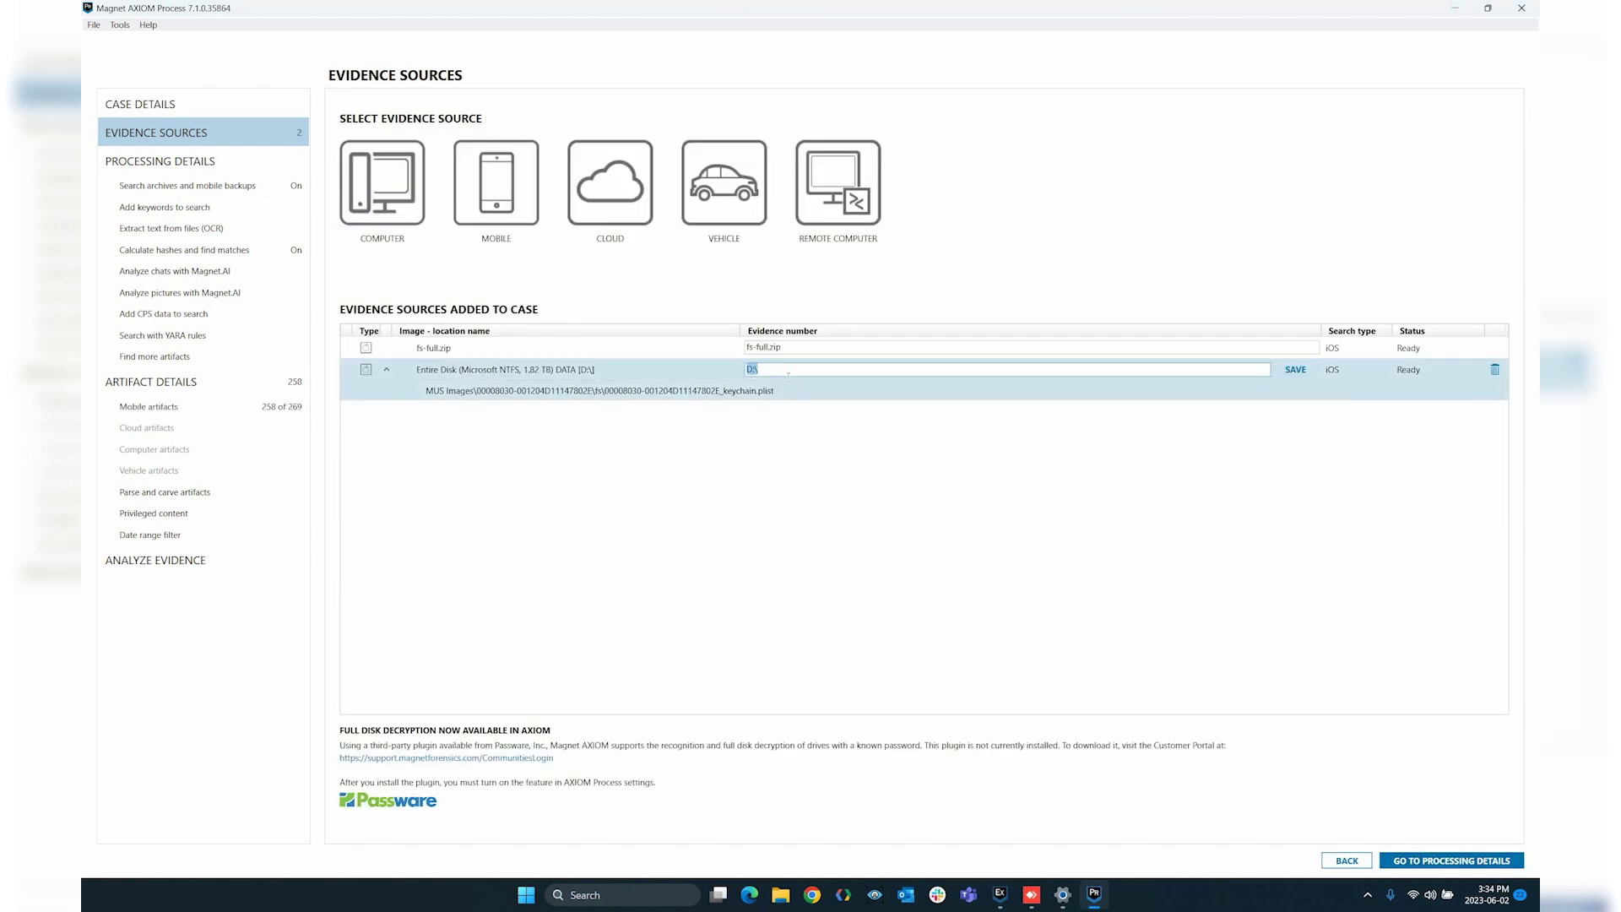
key("ctrl+v")
left_click(1296, 371)
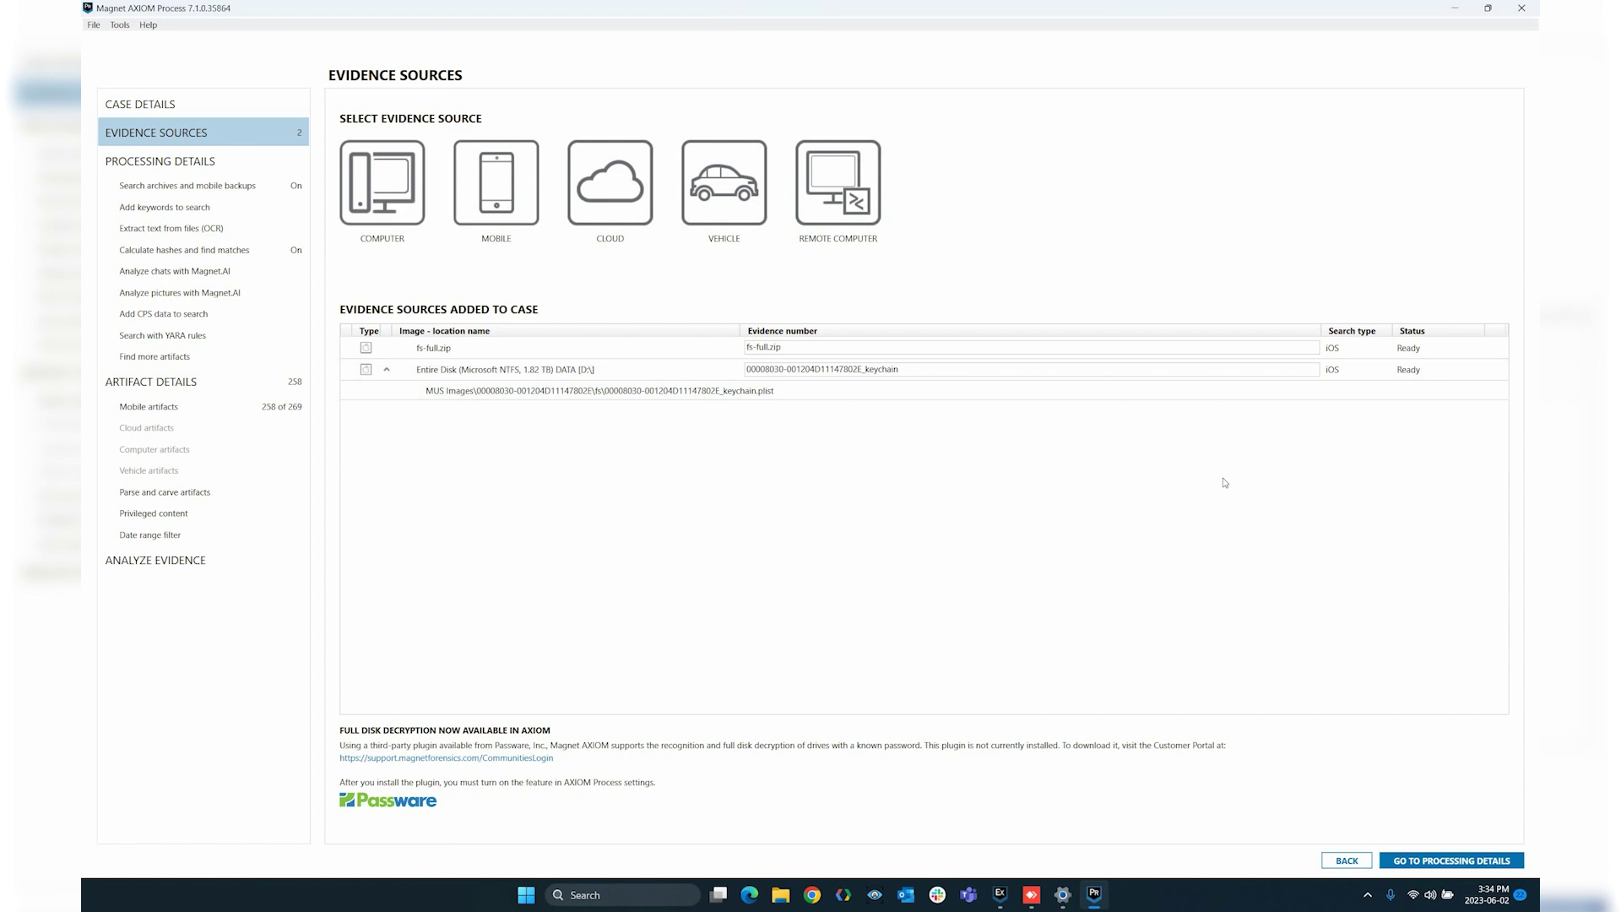
Step: Pick an Android mobile source, view the GrayKey magnetgk device list, then return to Load or Acquire
left_click(520, 201)
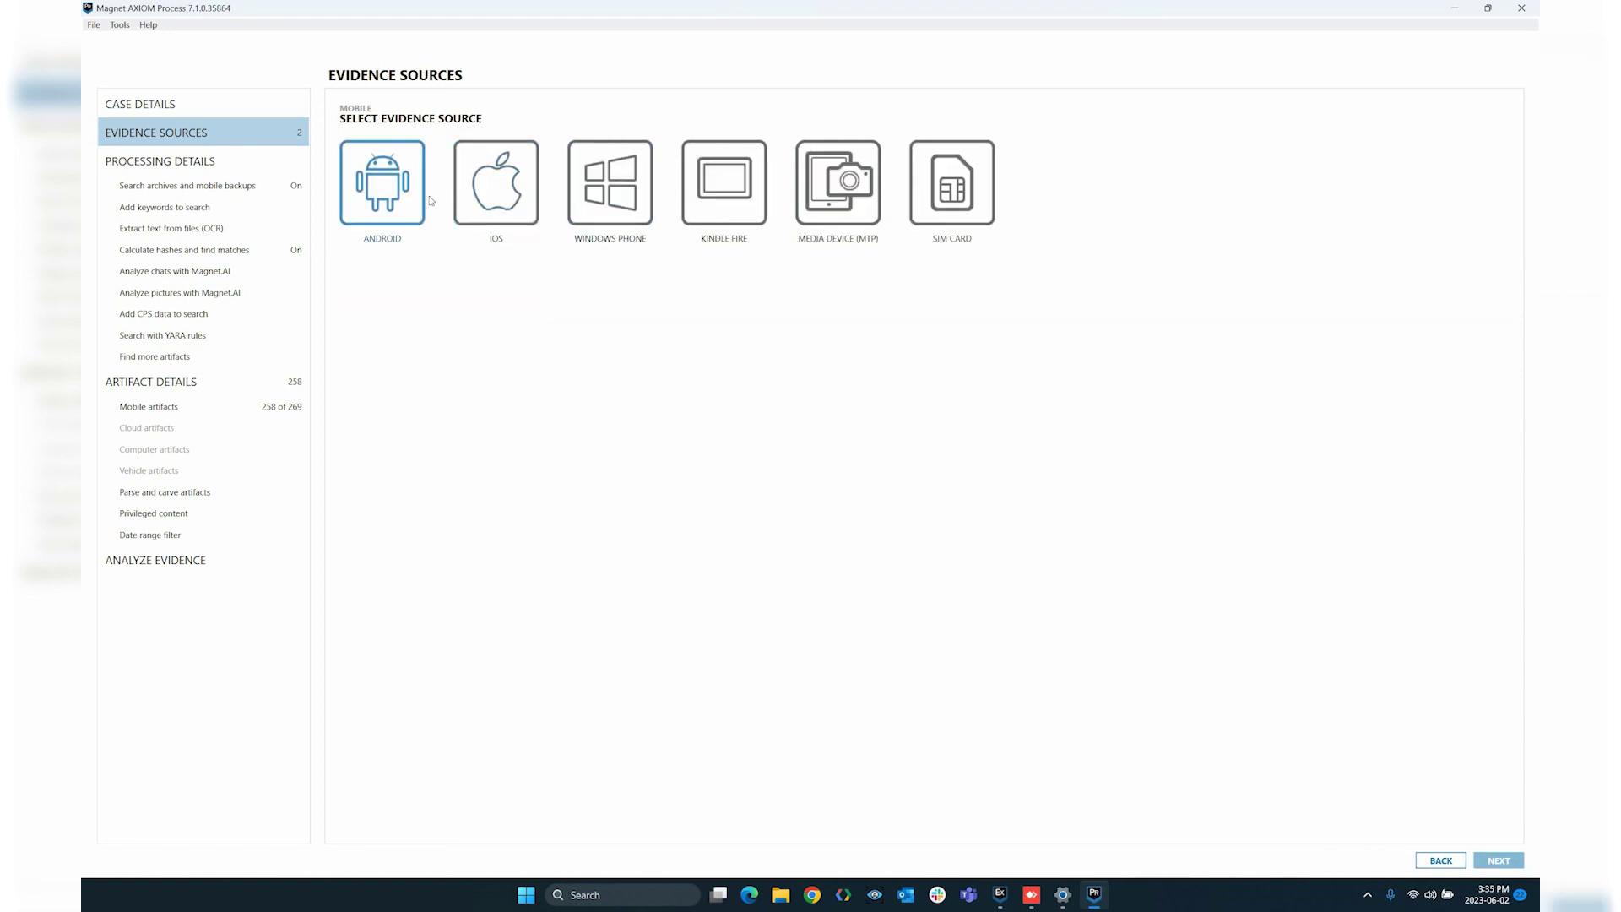
left_click(396, 203)
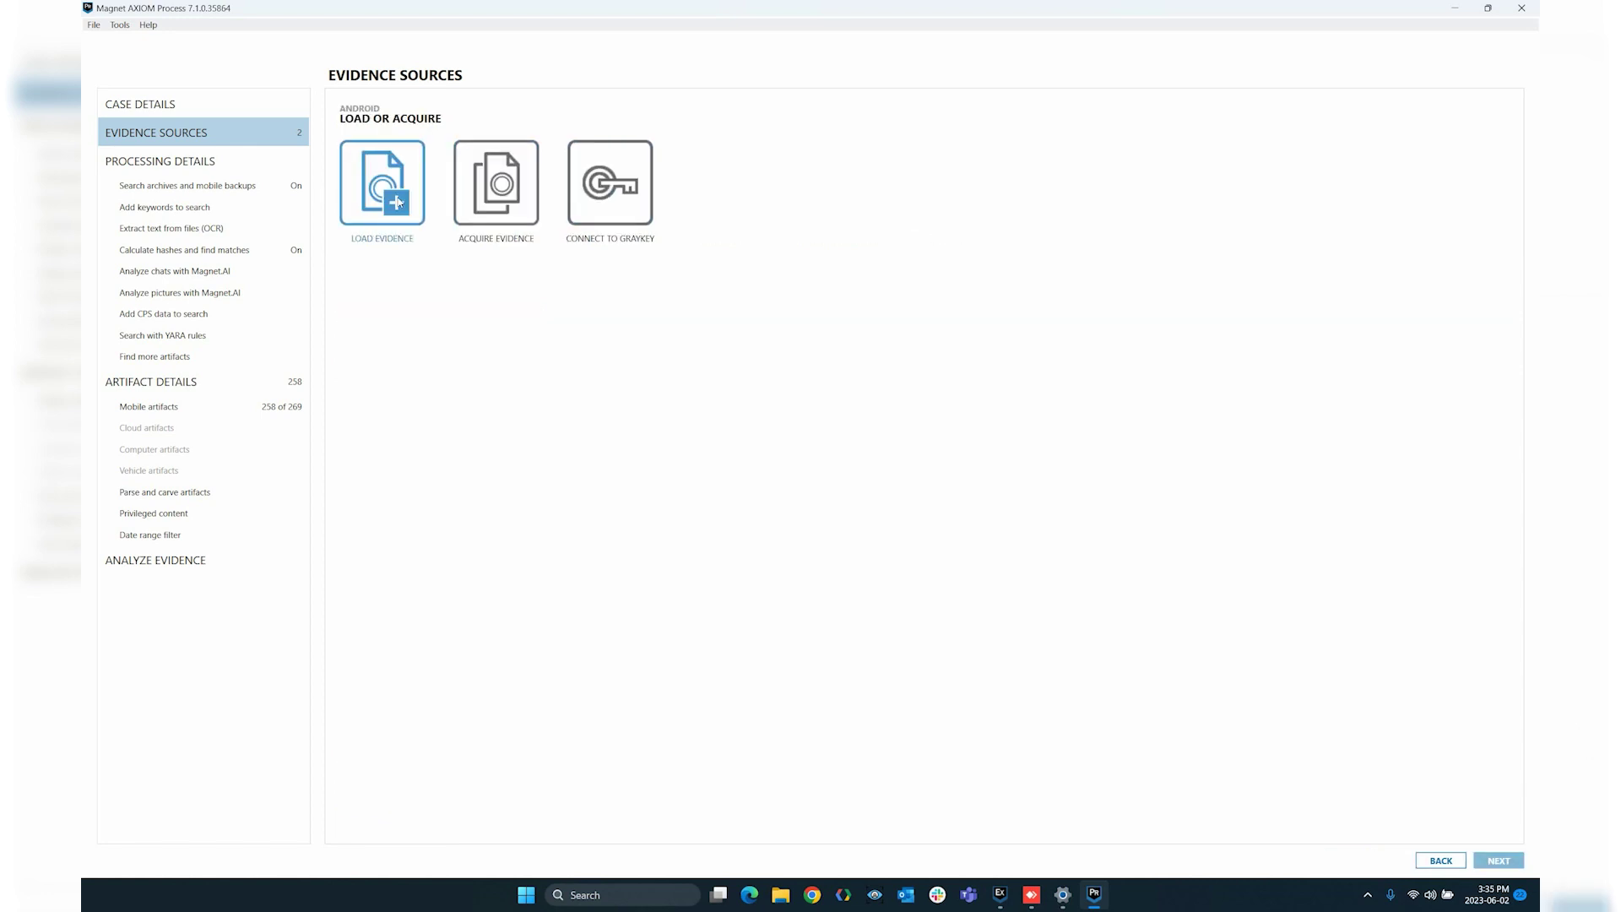
left_click(578, 205)
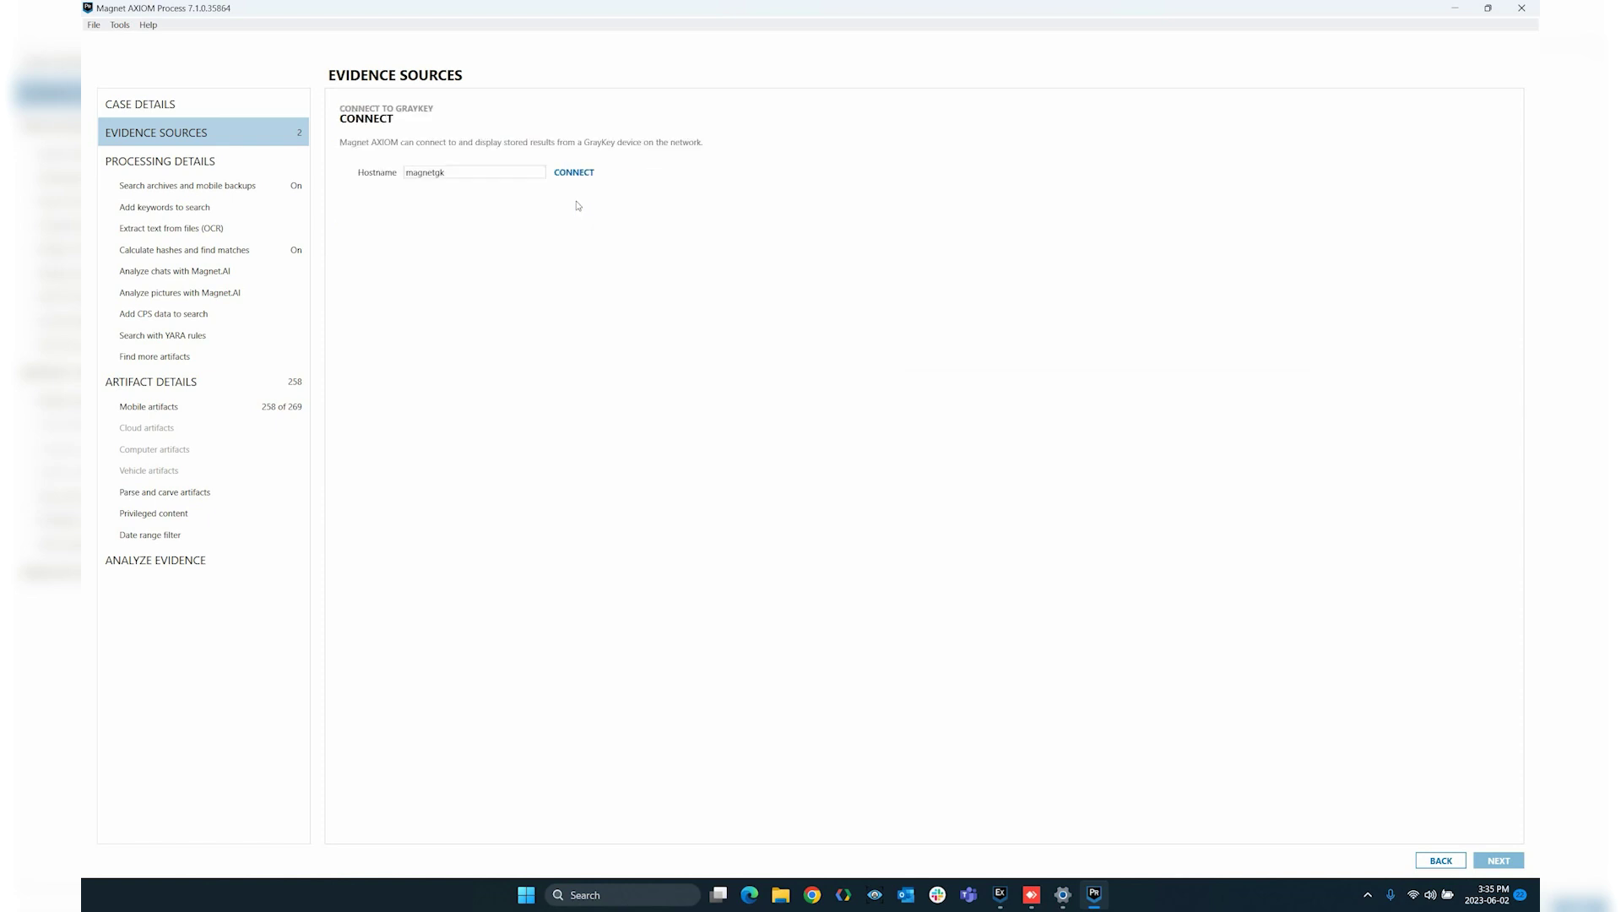
left_click(579, 174)
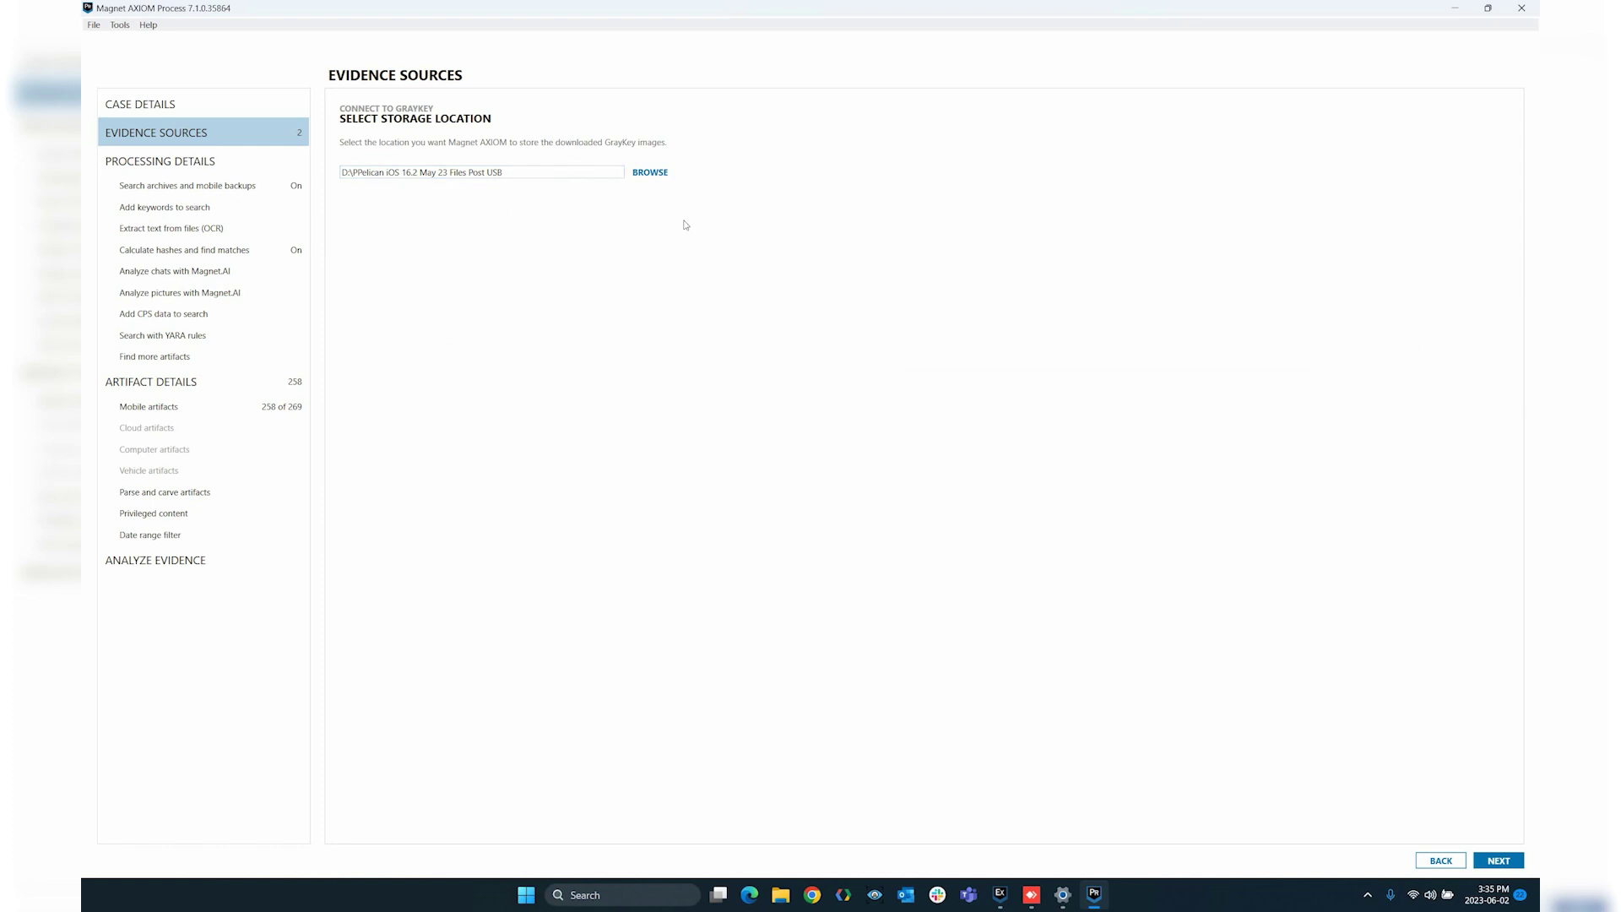
left_click(1498, 860)
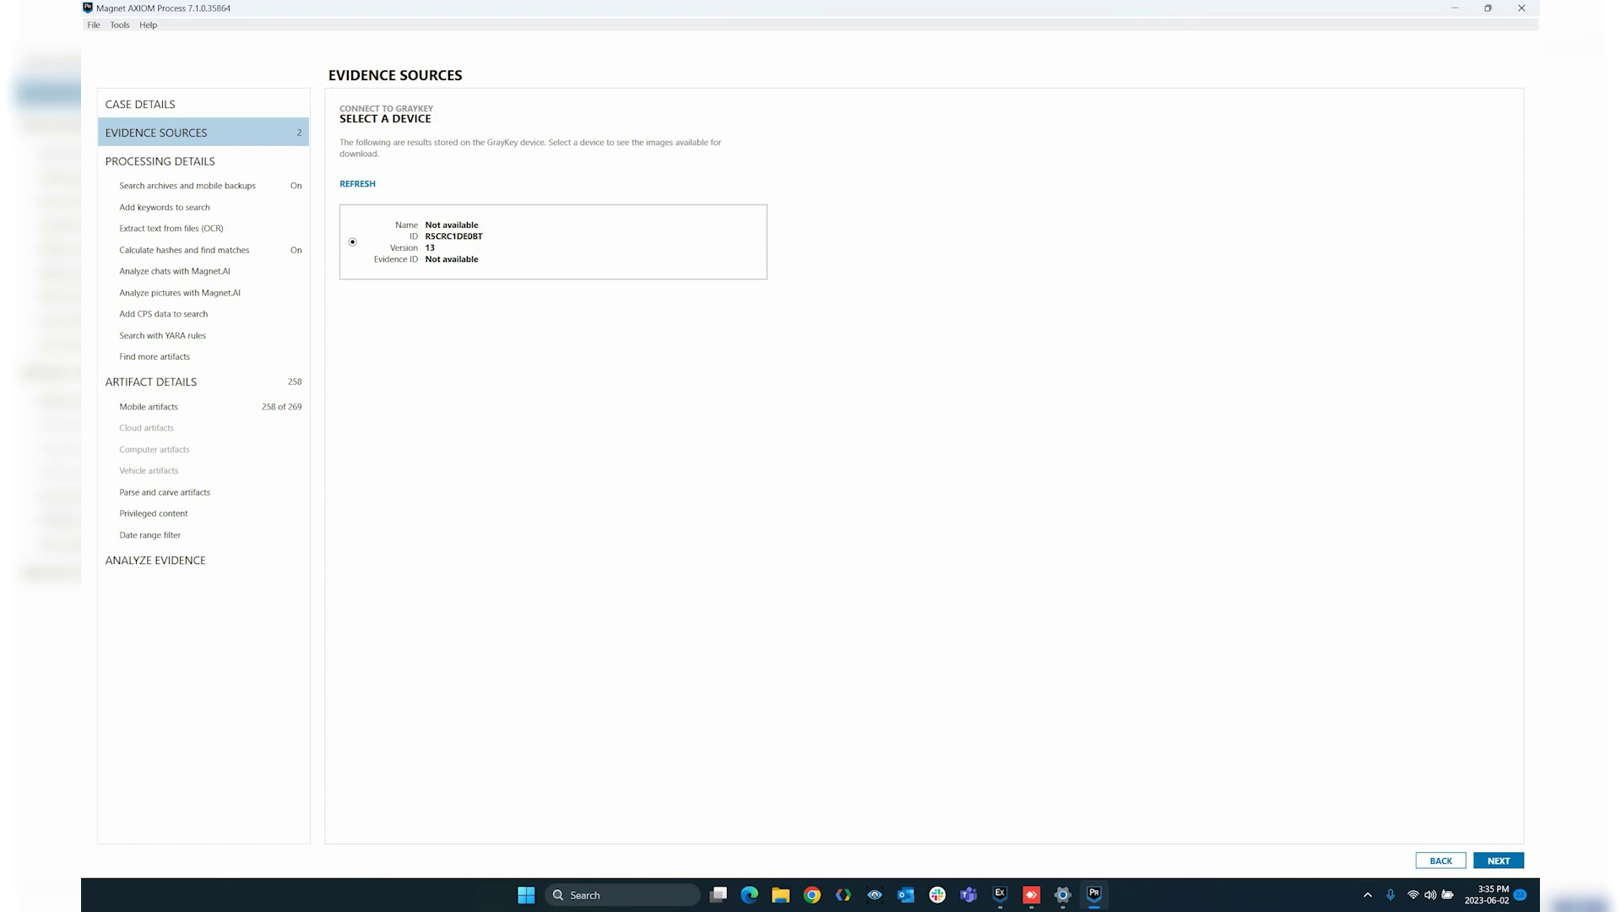
left_click(1431, 862)
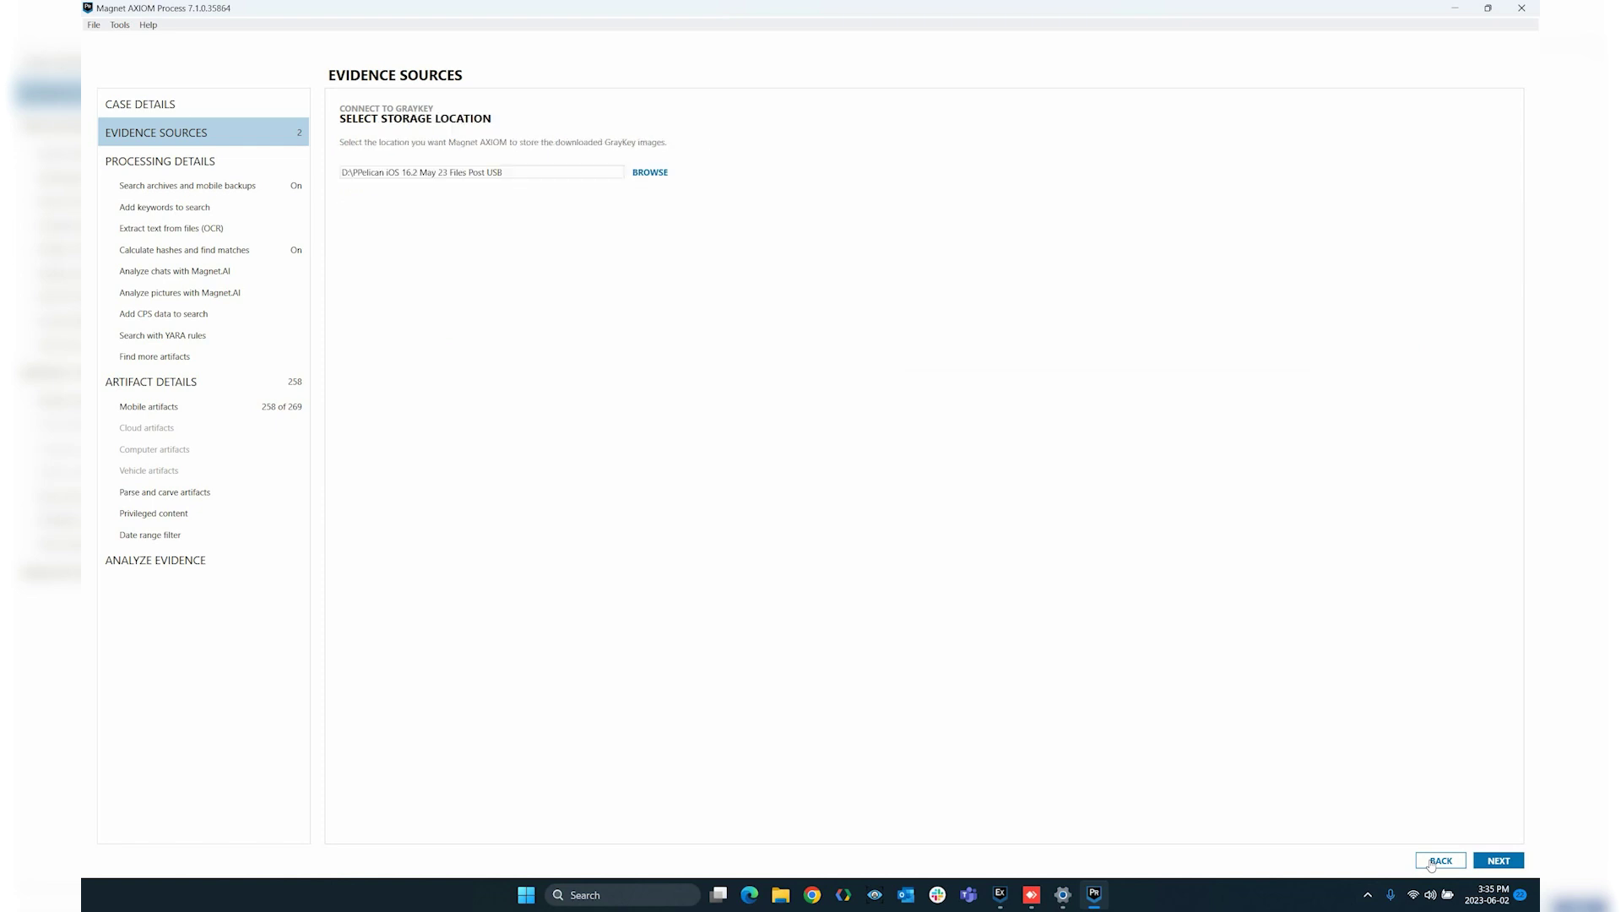
left_click(1431, 862)
Step: Load the Android image fs-full.zip from MUS Images\R5CRC1DE0BT\fs and add it to the case
left_click(1431, 862)
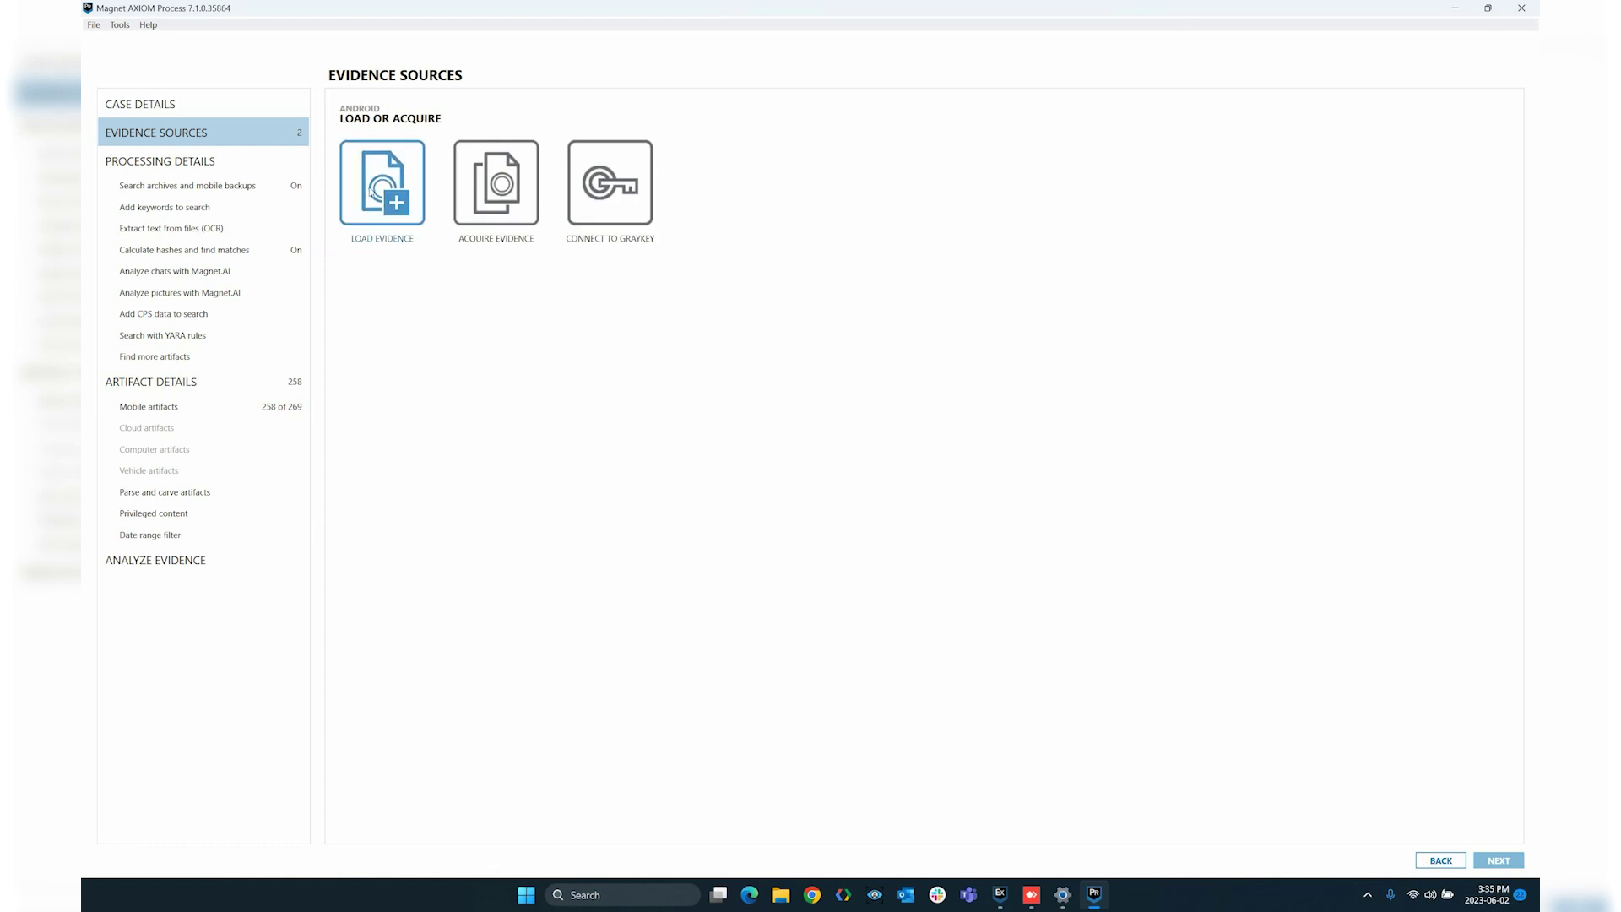
left_click(370, 171)
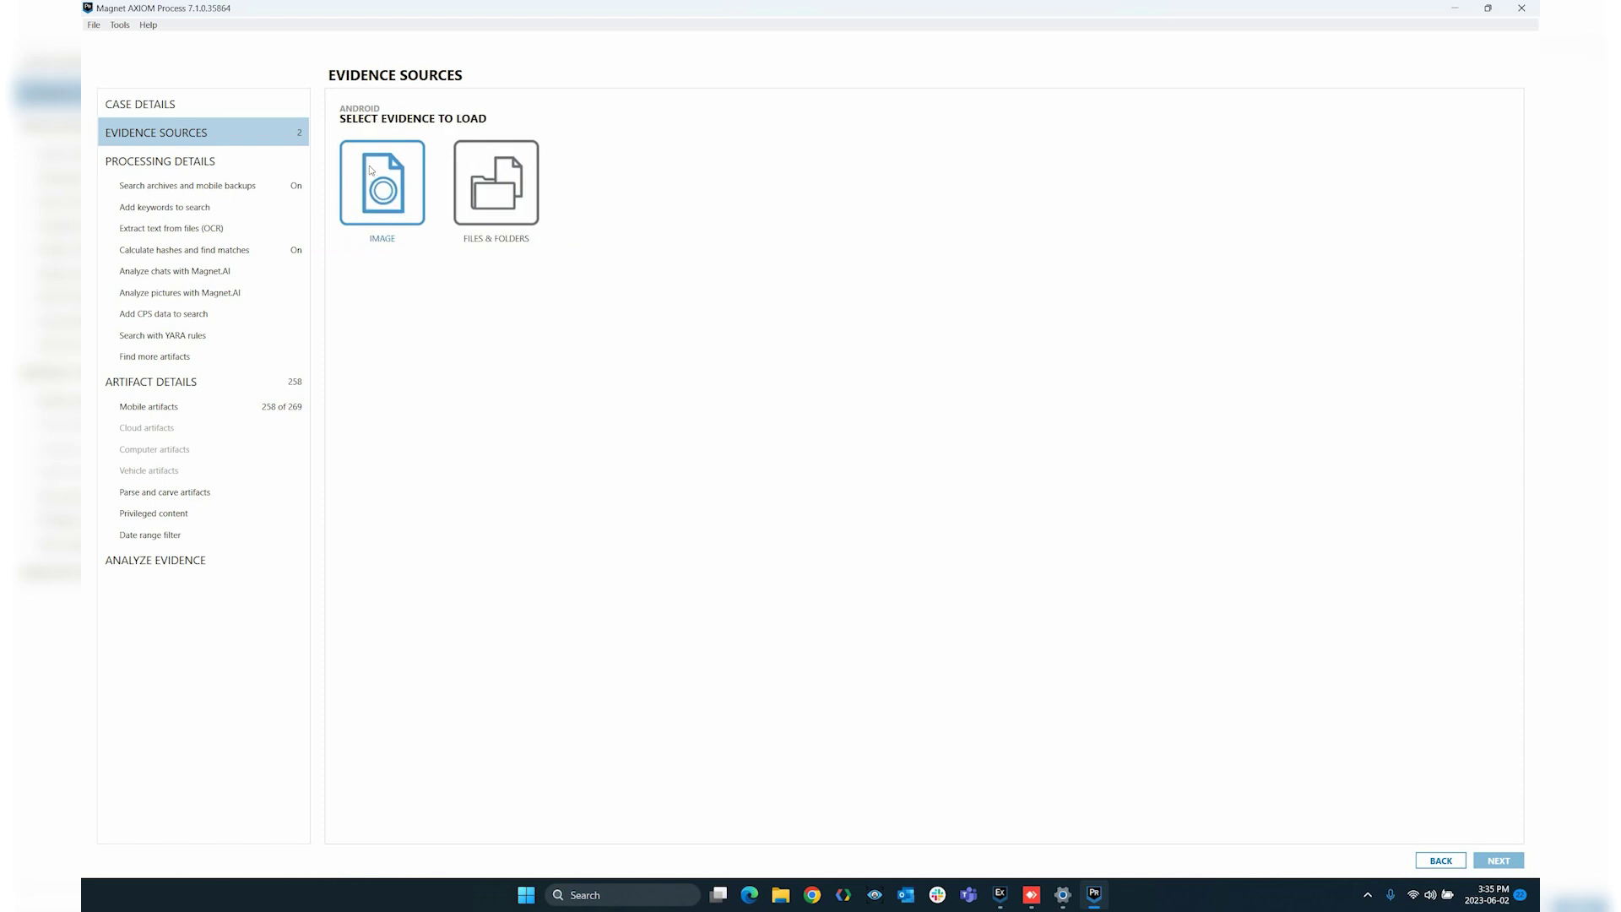
left_click(370, 170)
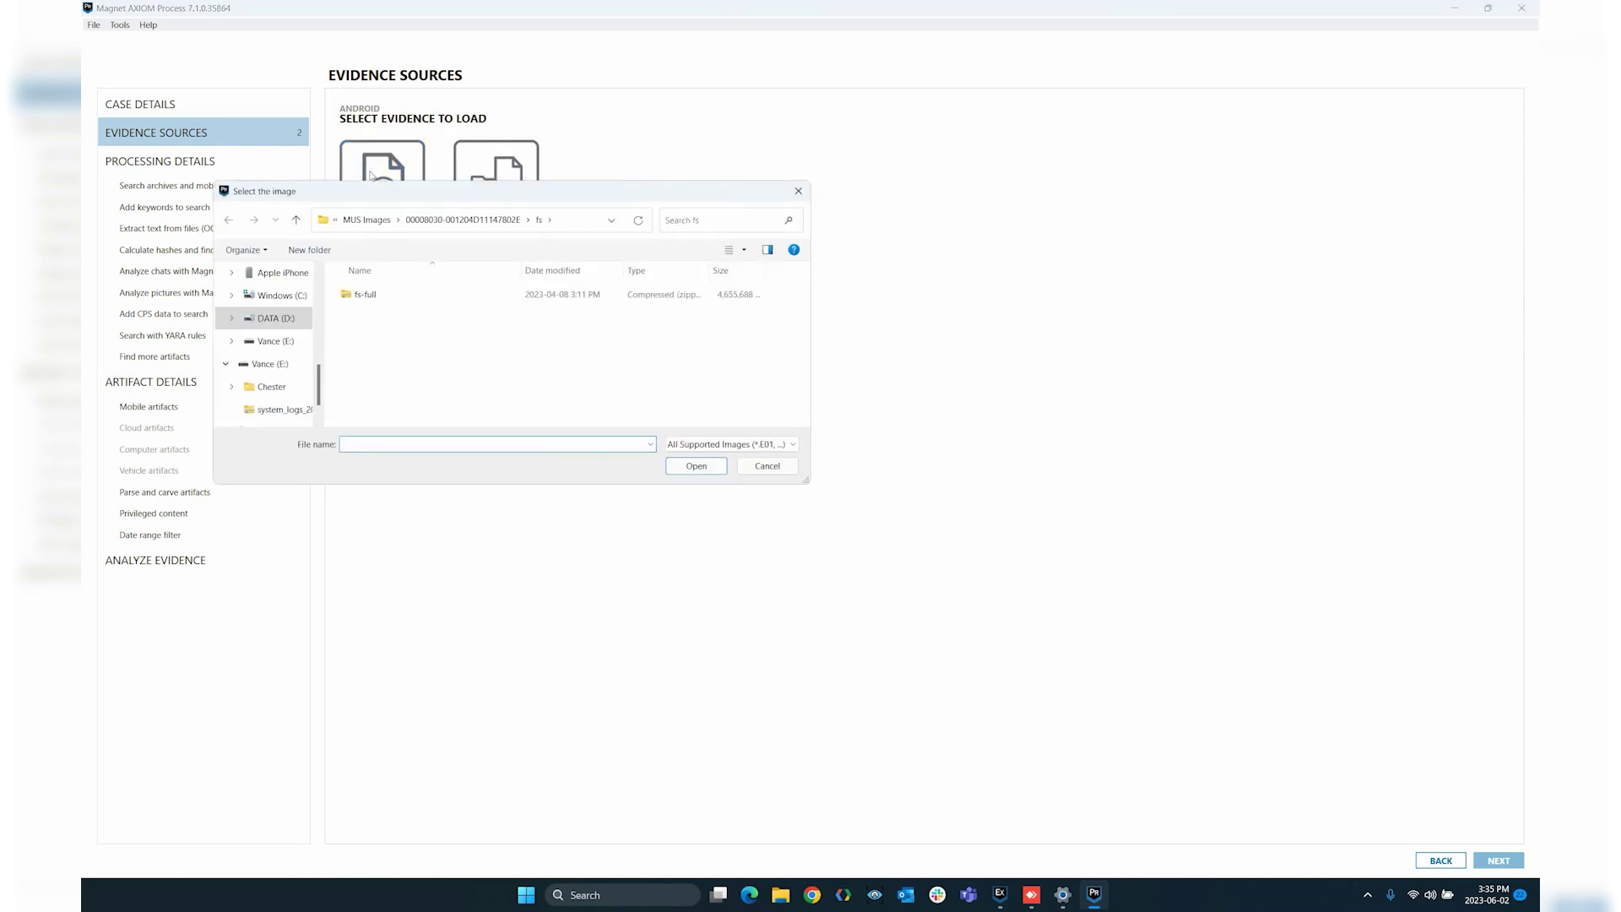
left_click(373, 219)
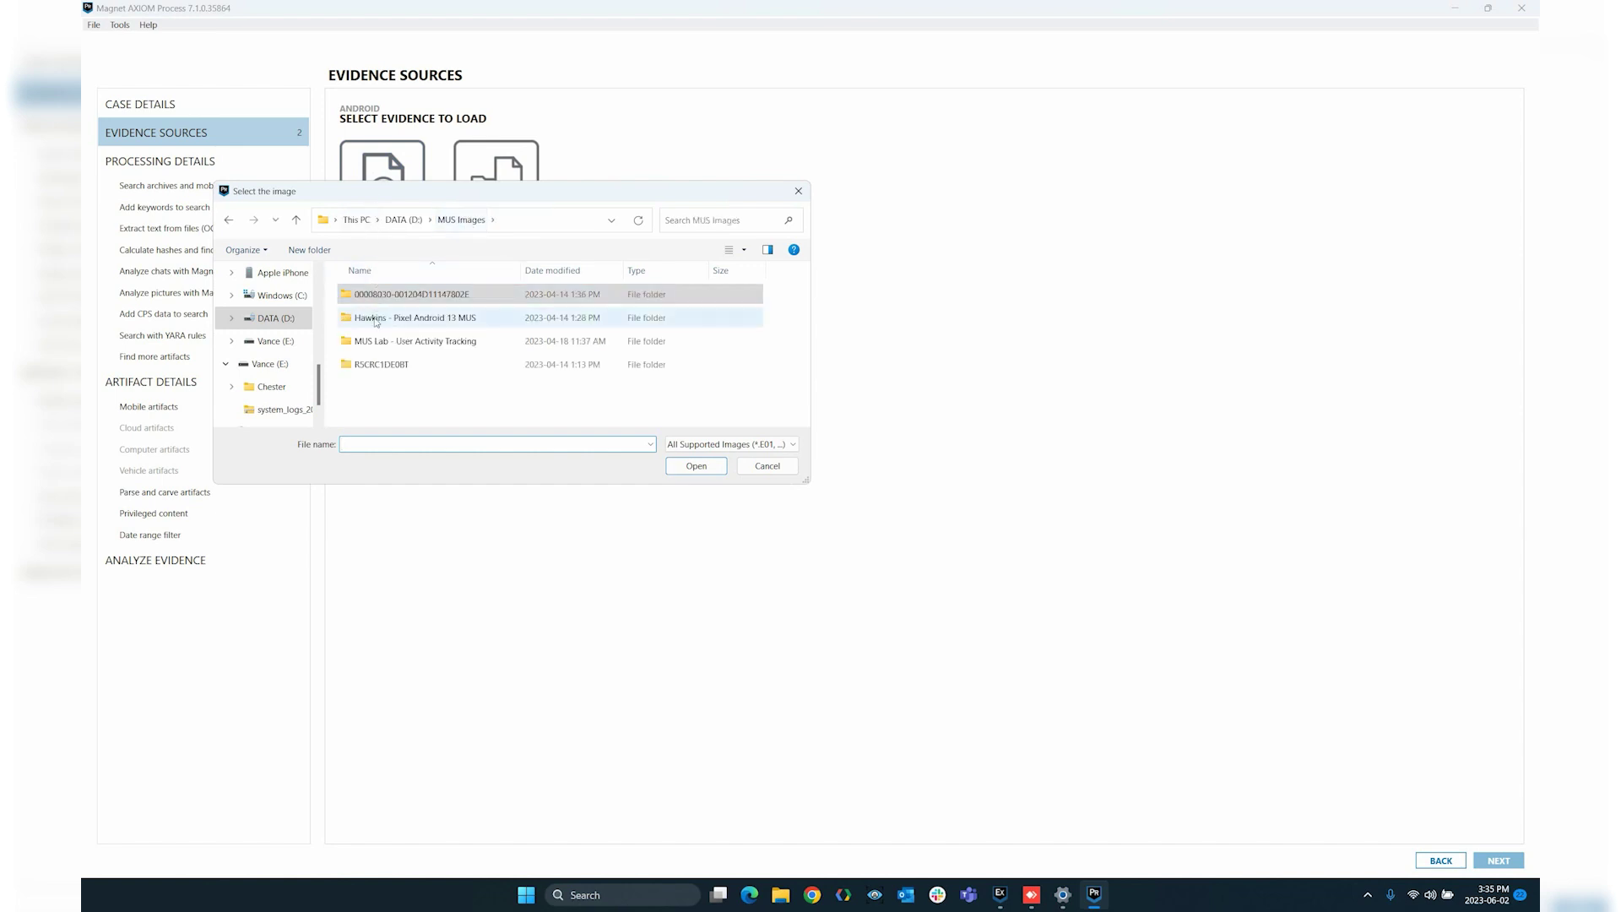
double_click(372, 366)
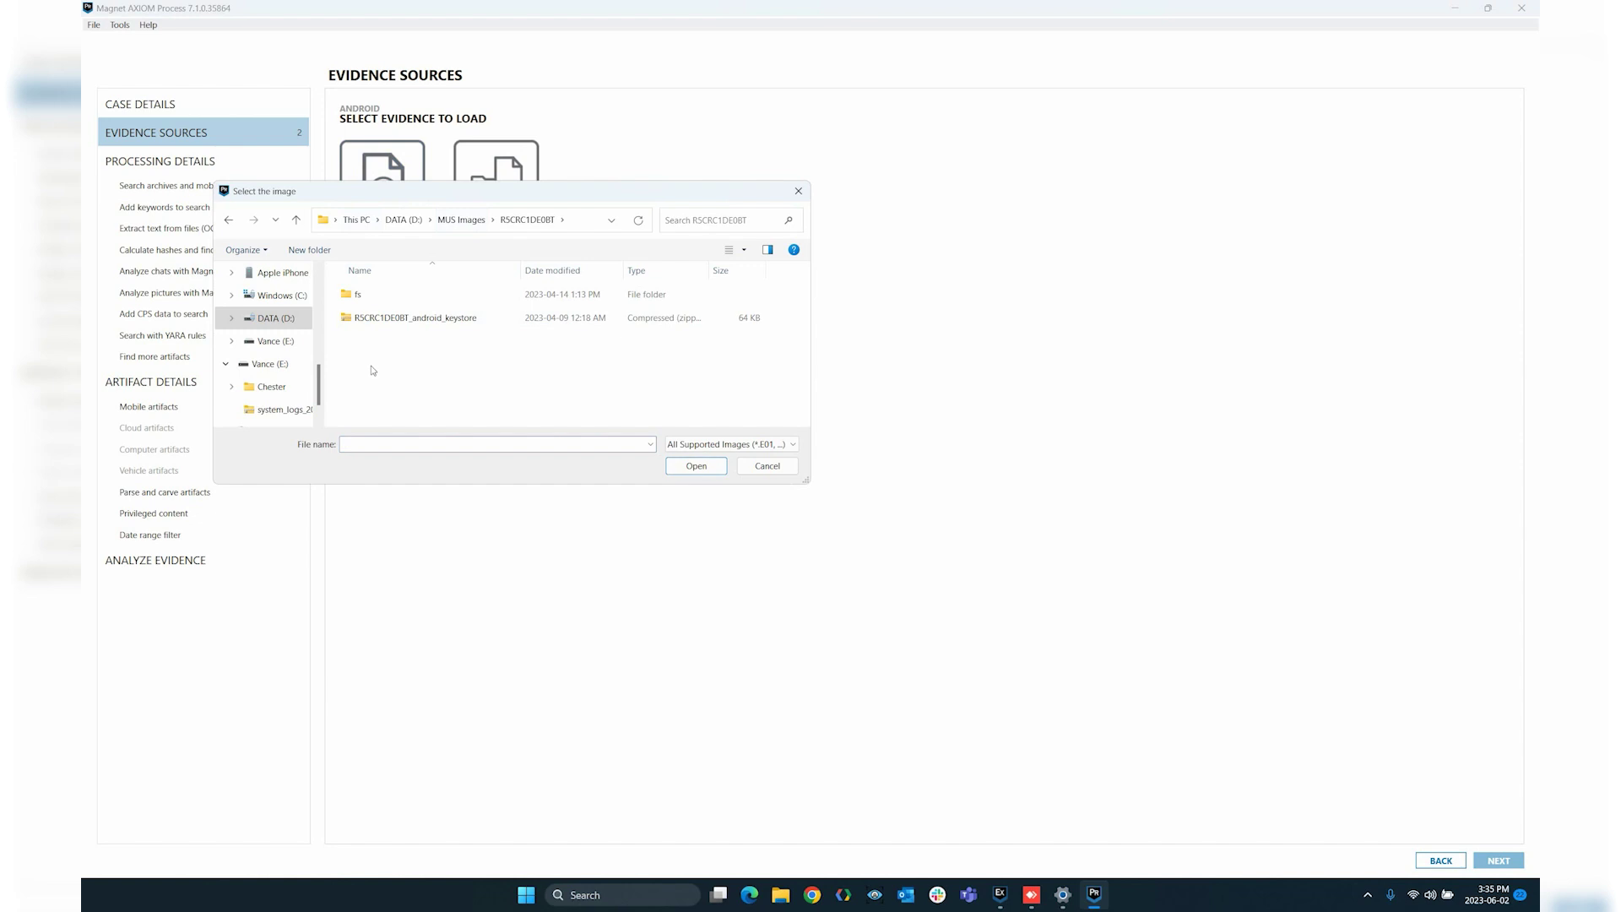
double_click(361, 295)
left_click(363, 296)
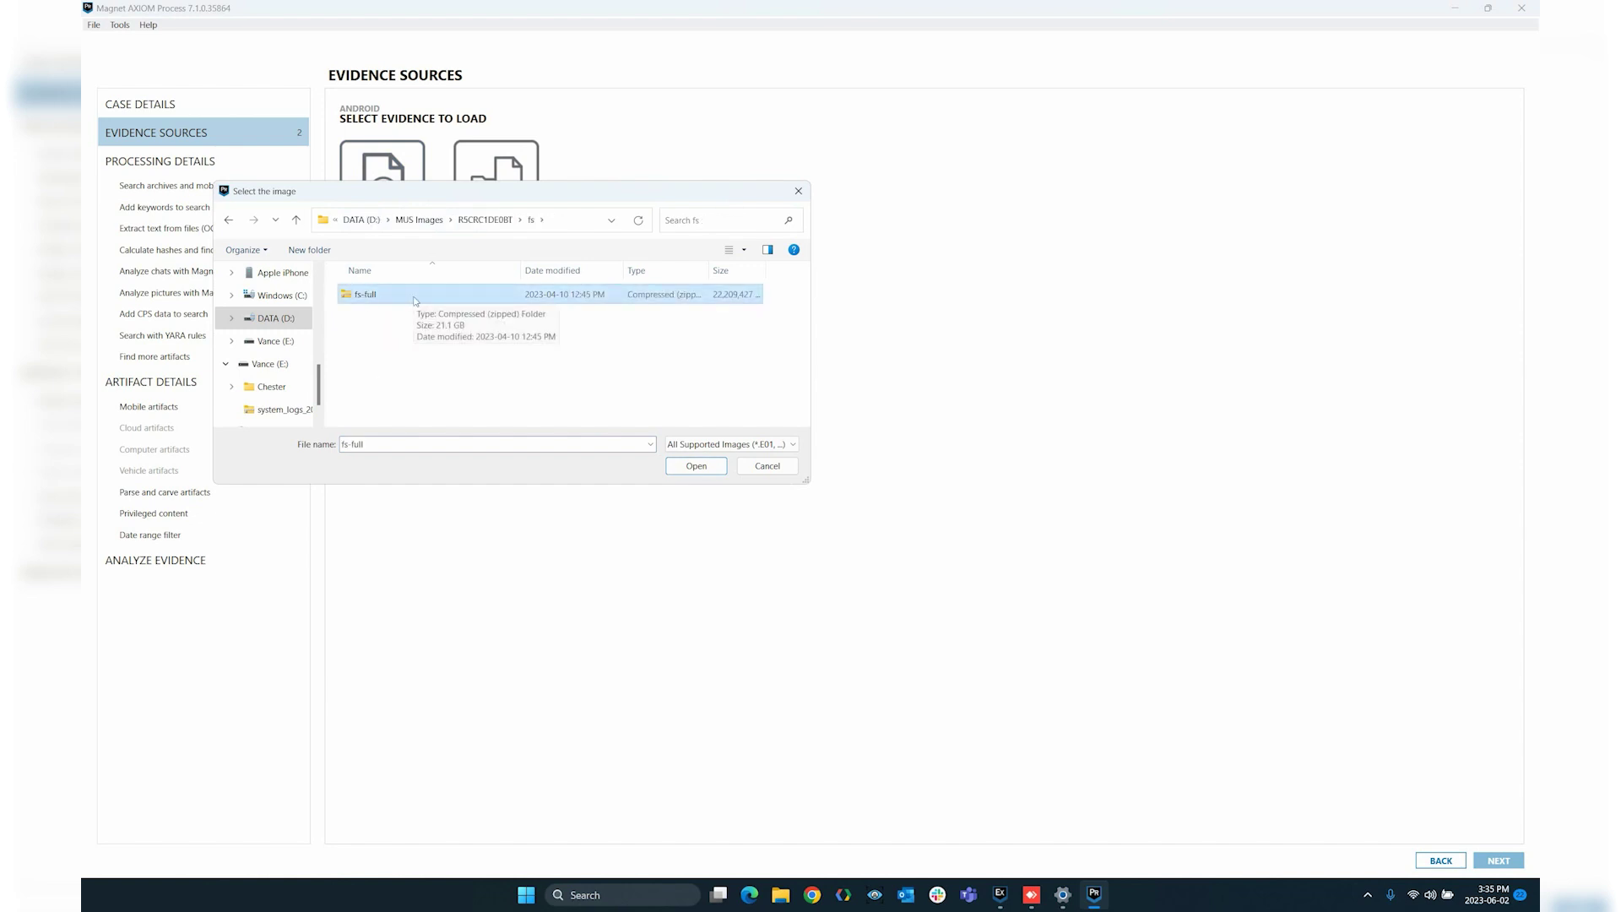
left_click(684, 464)
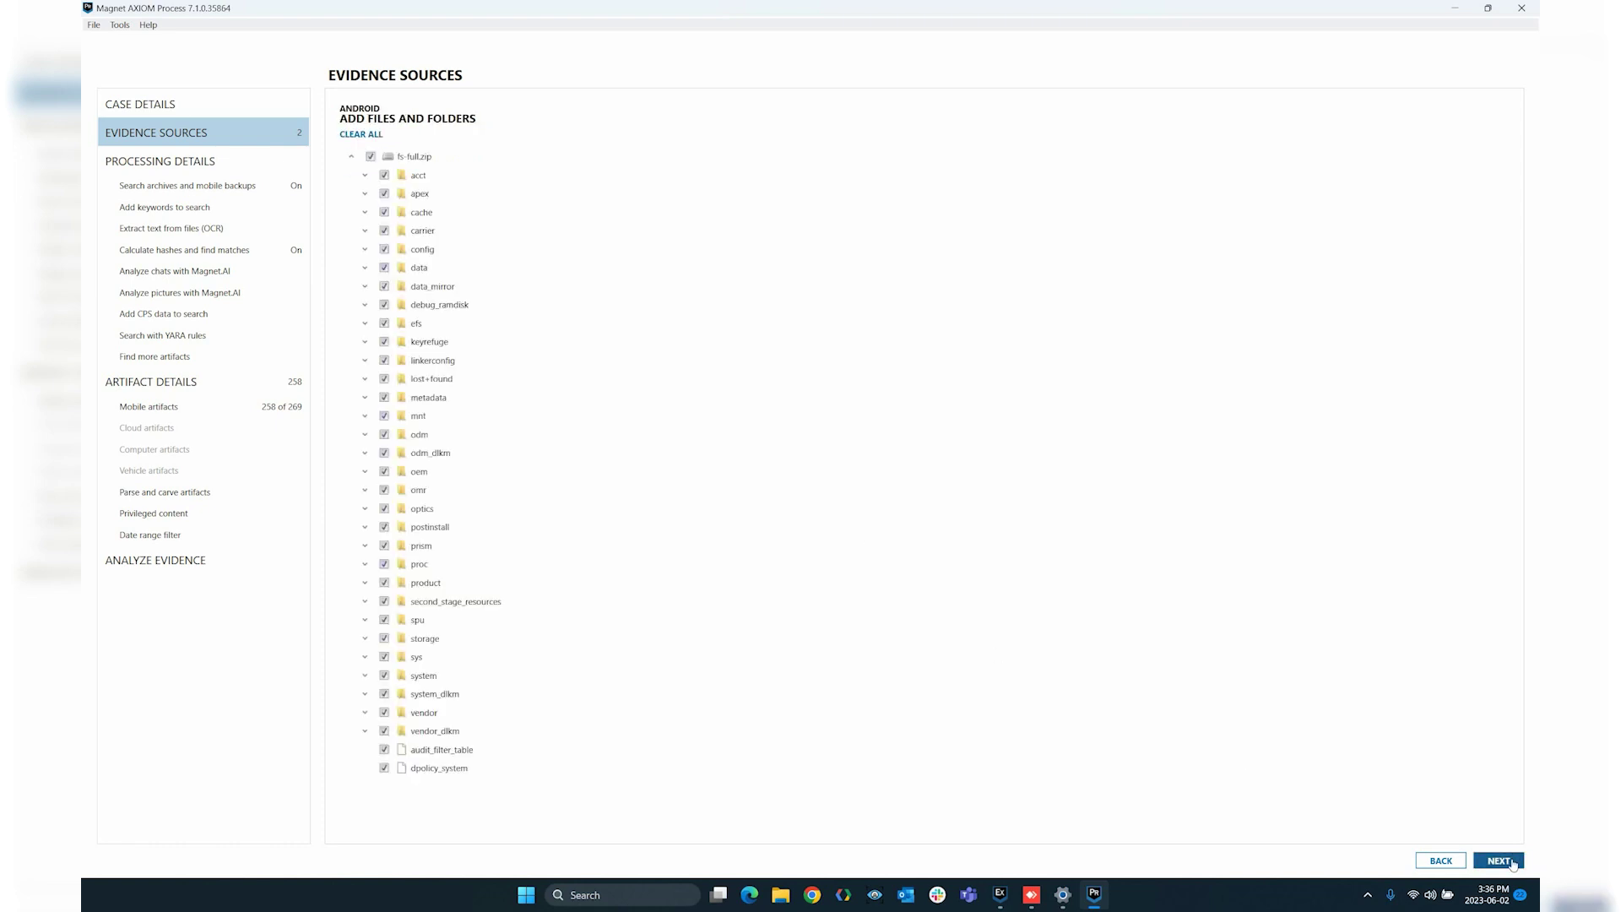
left_click(1510, 861)
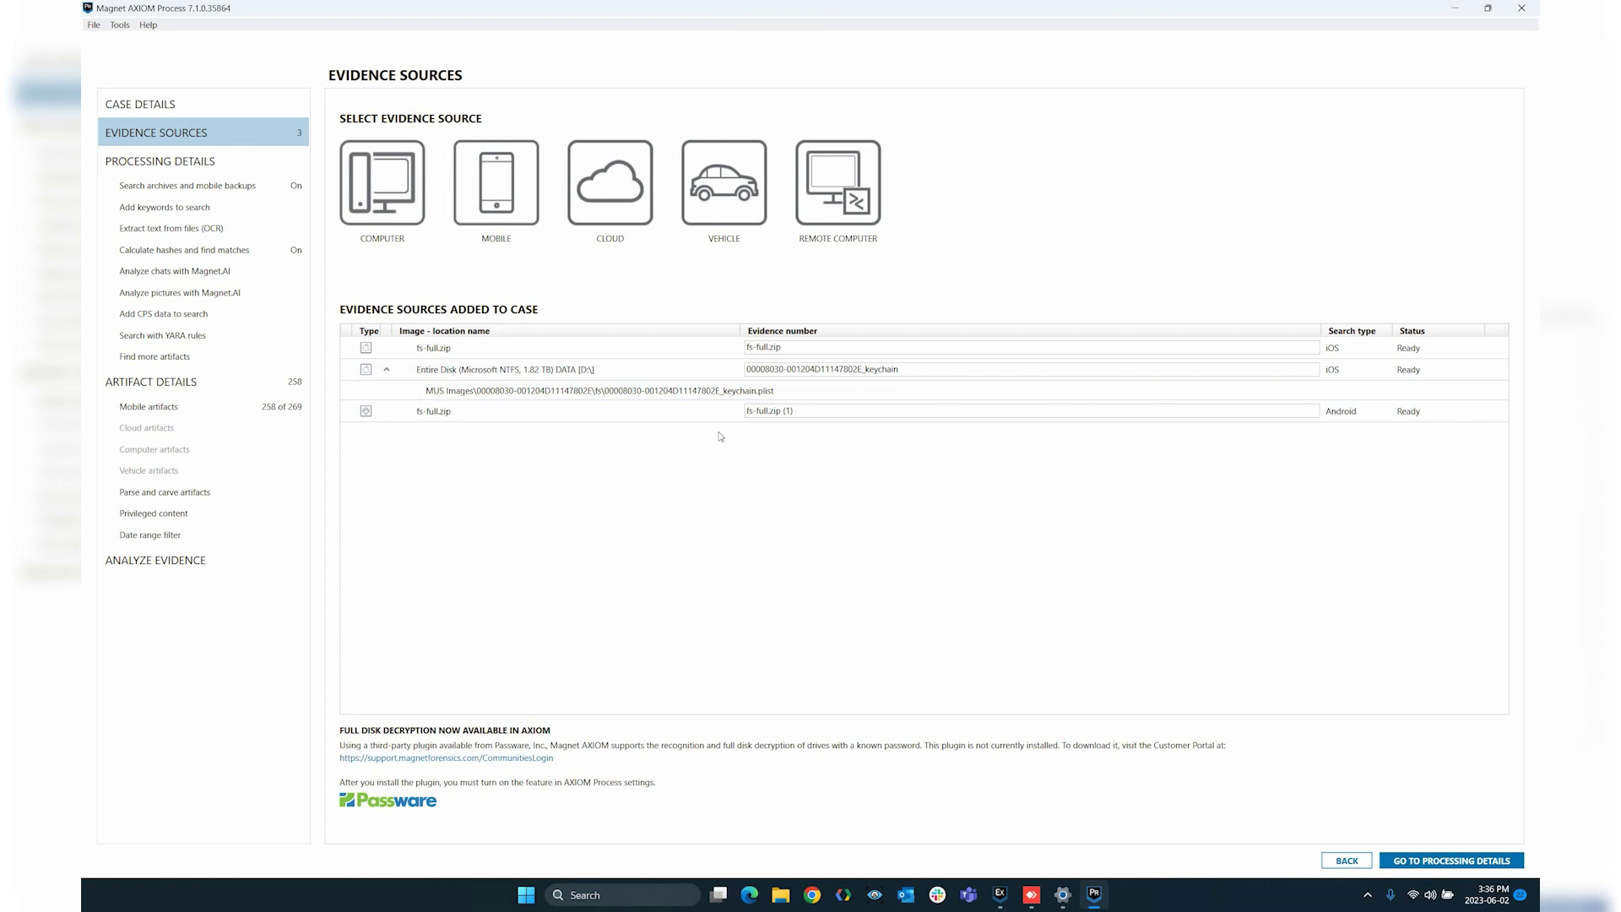
Step: Load R5CRC1DE0BT_android_keystore.zip from the R5CRC1DE0BT folder as a new Android image
left_click(505, 185)
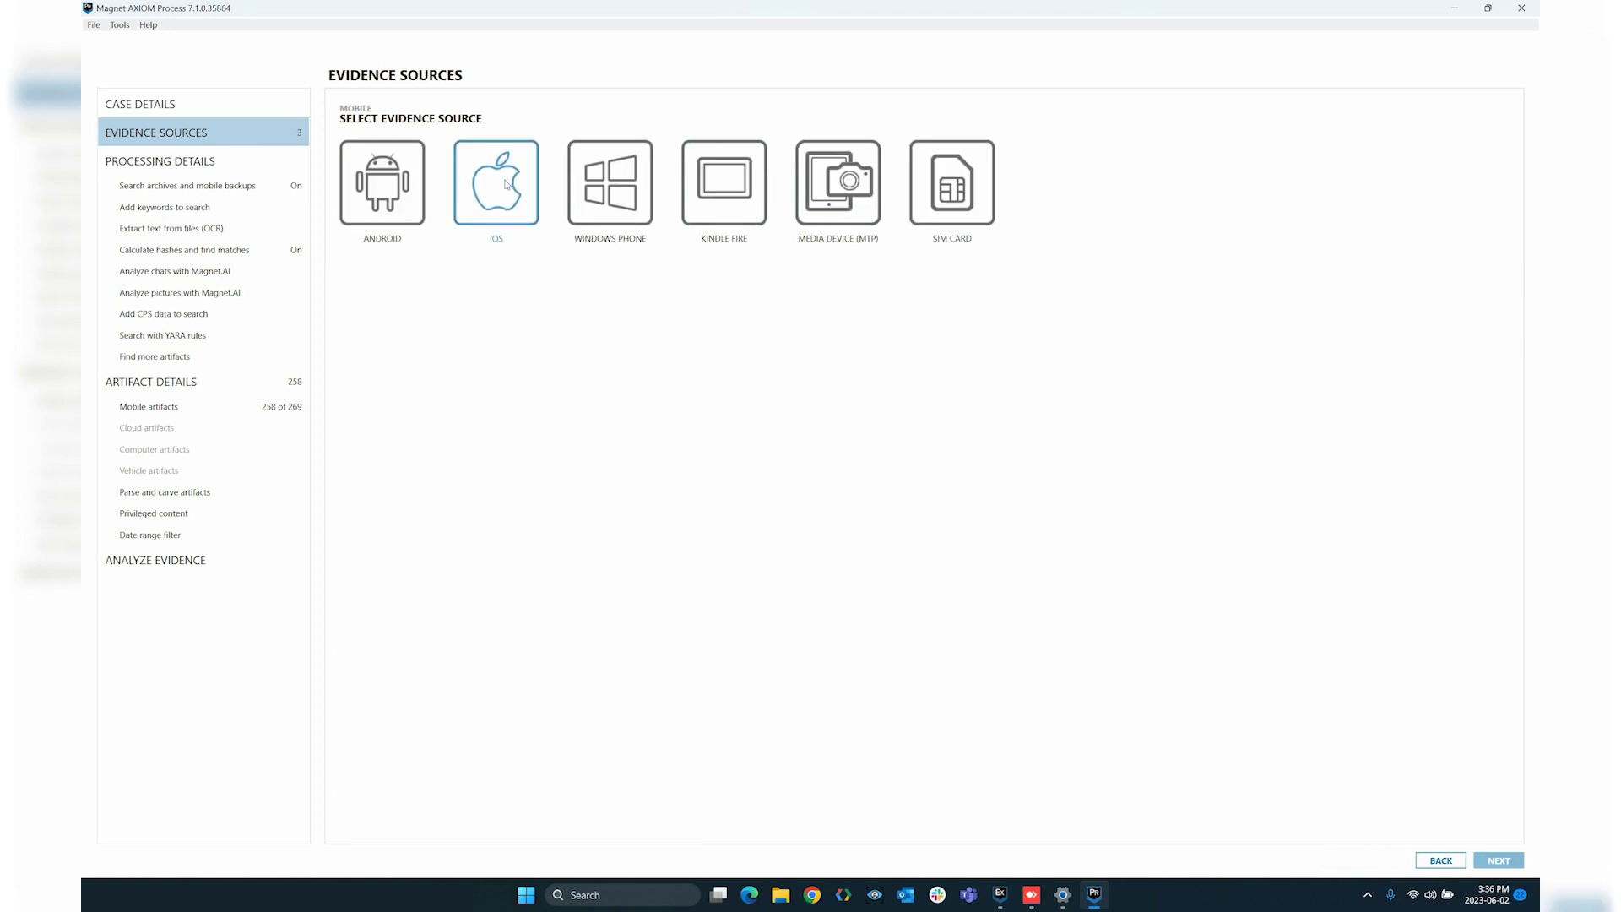
left_click(409, 192)
left_click(394, 182)
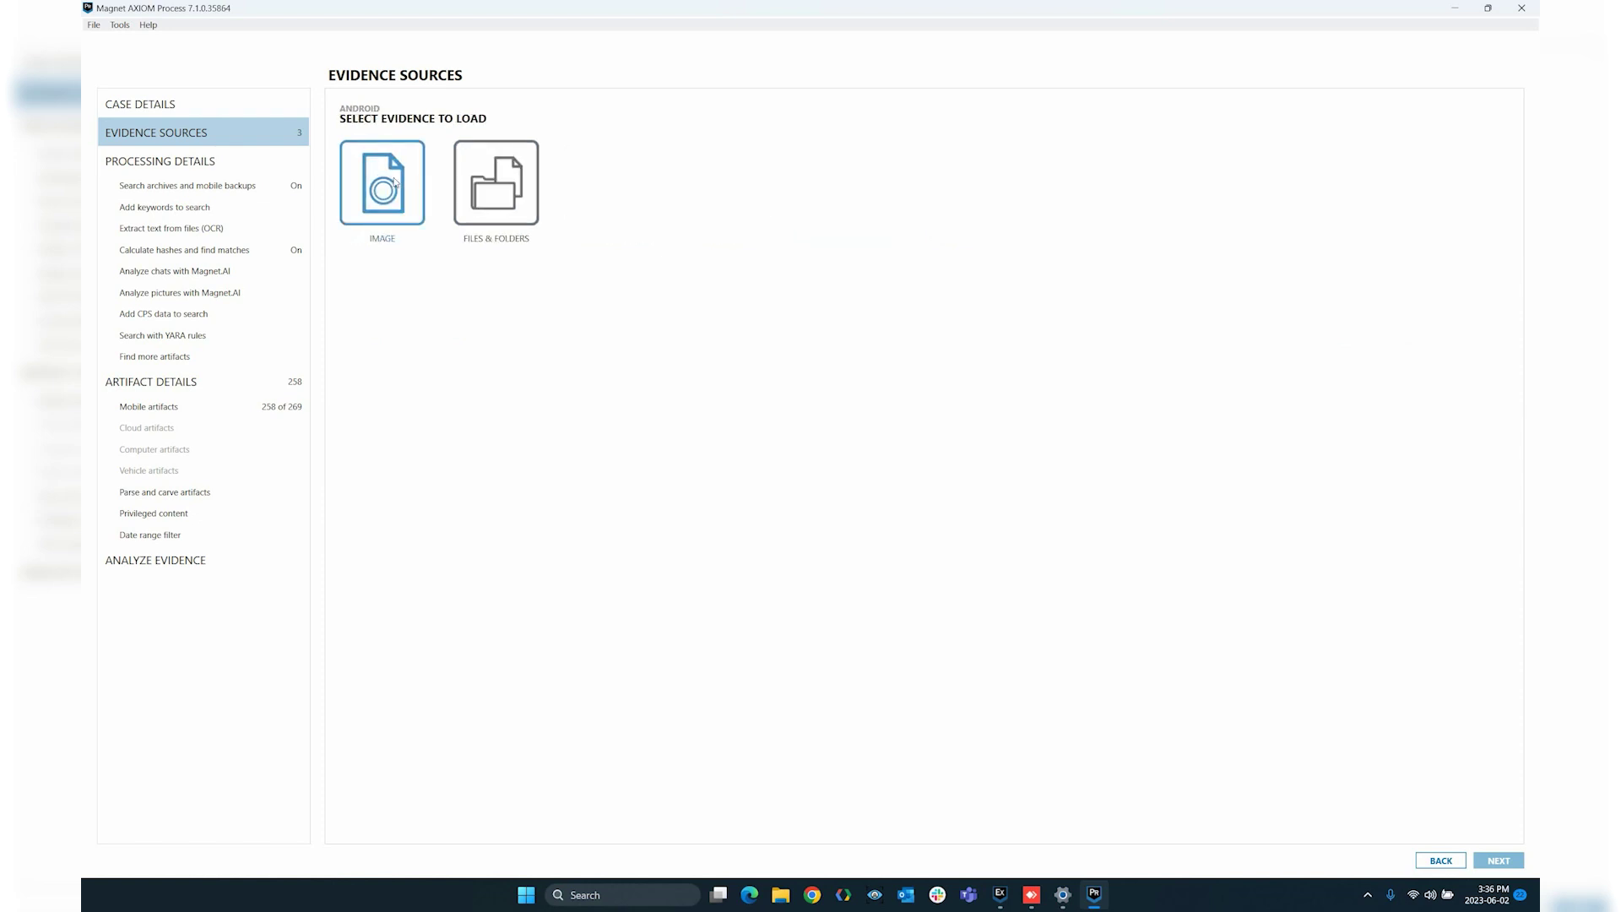
left_click(394, 182)
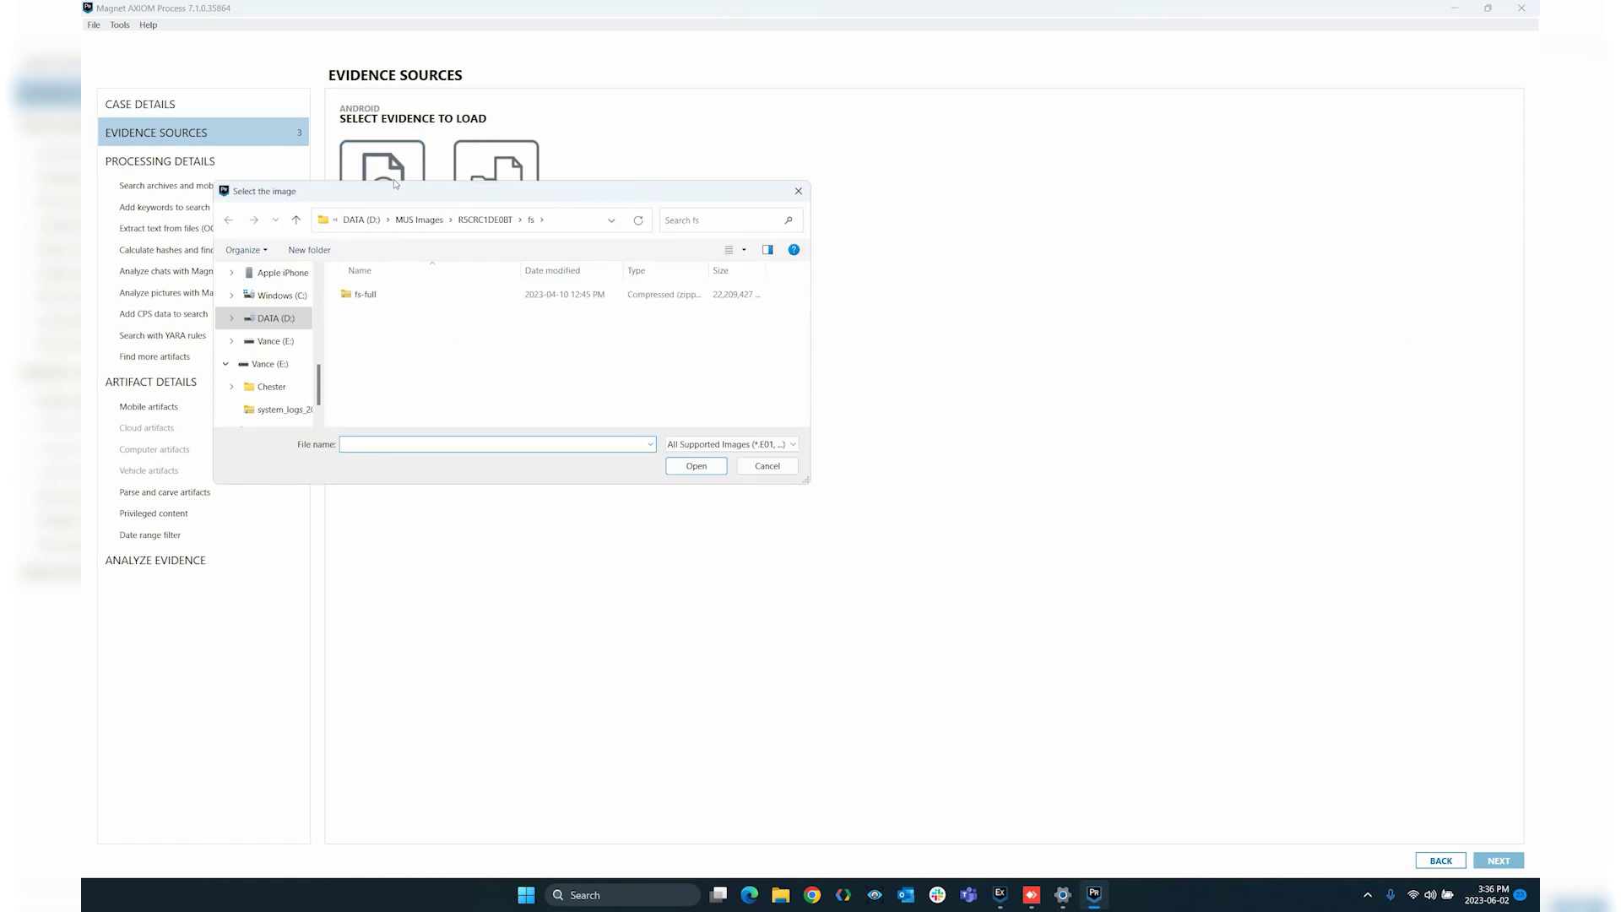
left_click(486, 220)
left_click(391, 328)
double_click(391, 328)
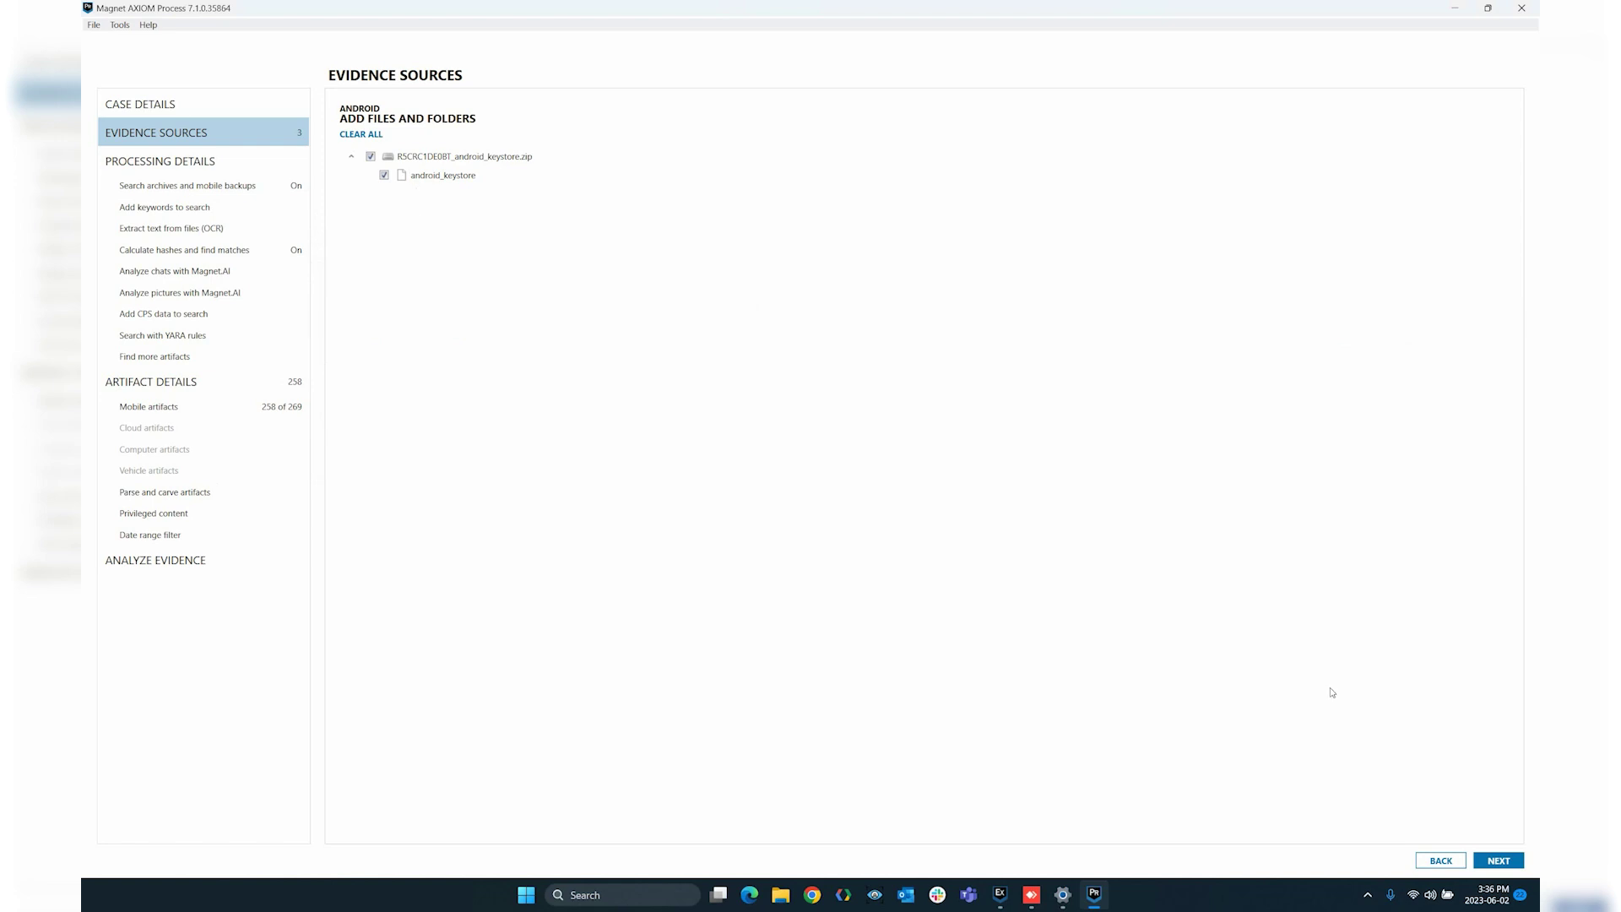
Step: Confirm the keystore zip so it is listed as the fourth Ready evidence source
left_click(1499, 860)
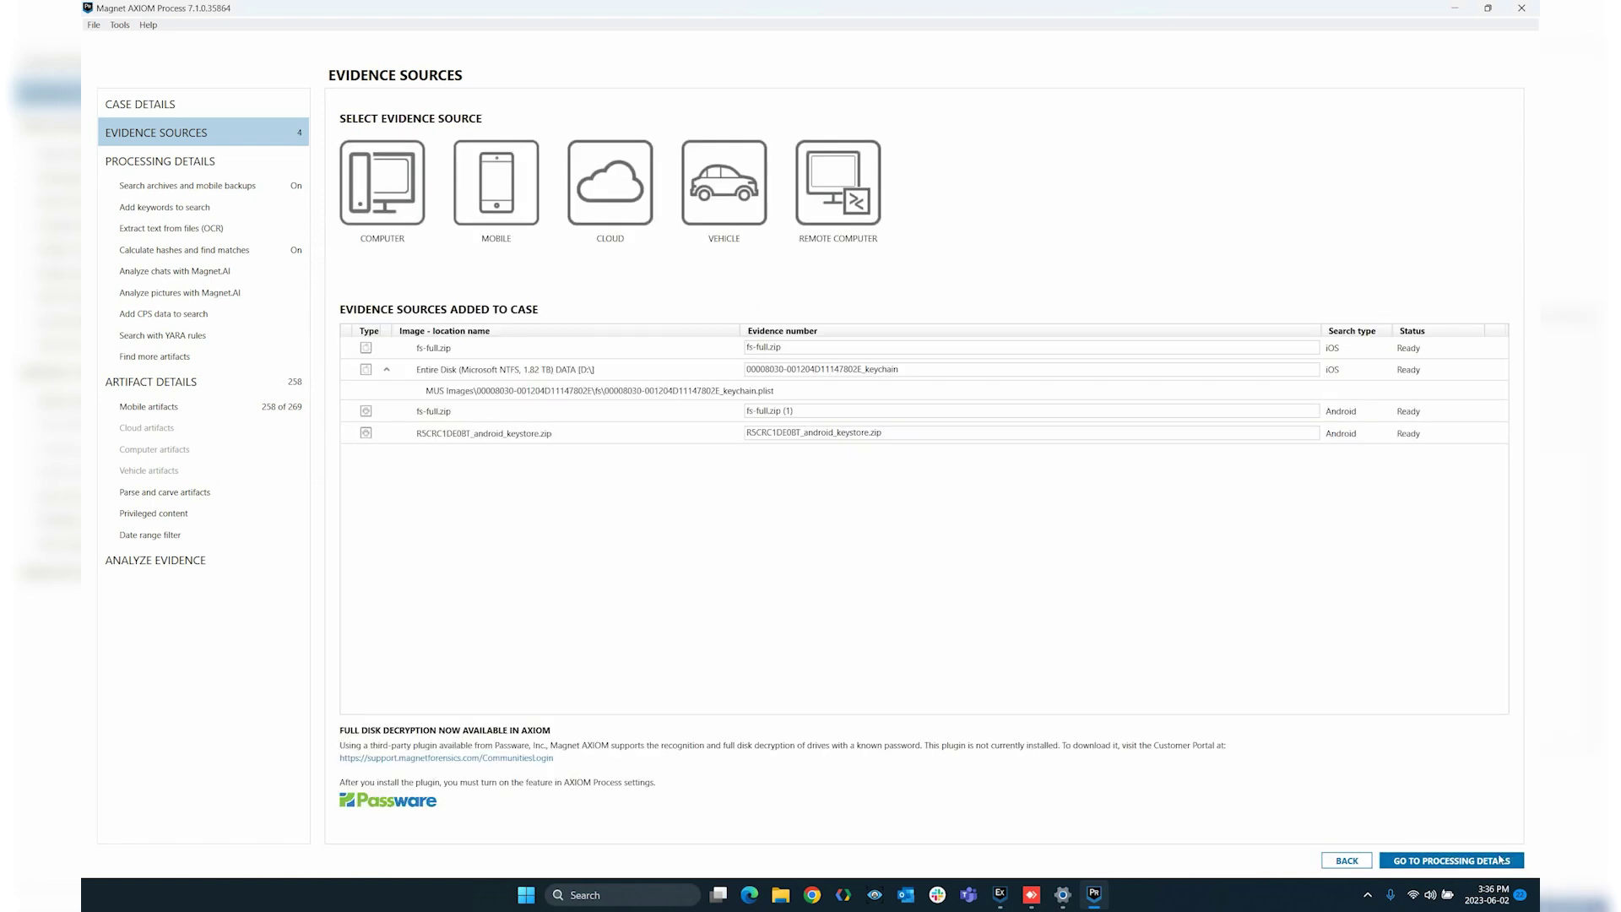